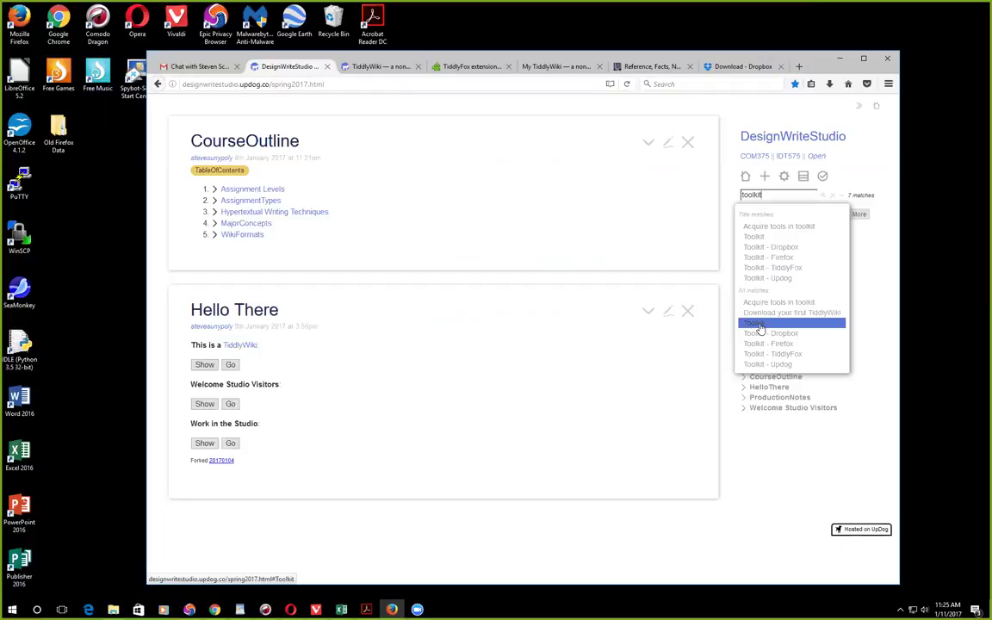
Step: Open the Toolkit tiddler from the search matches and show its More actions list
left_click(760, 326)
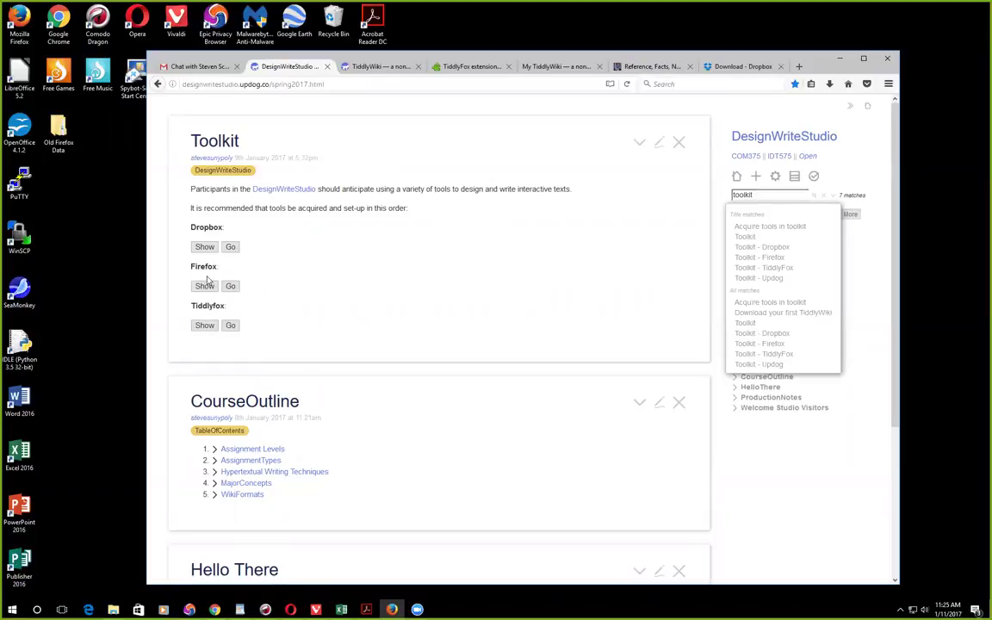
left_click(640, 146)
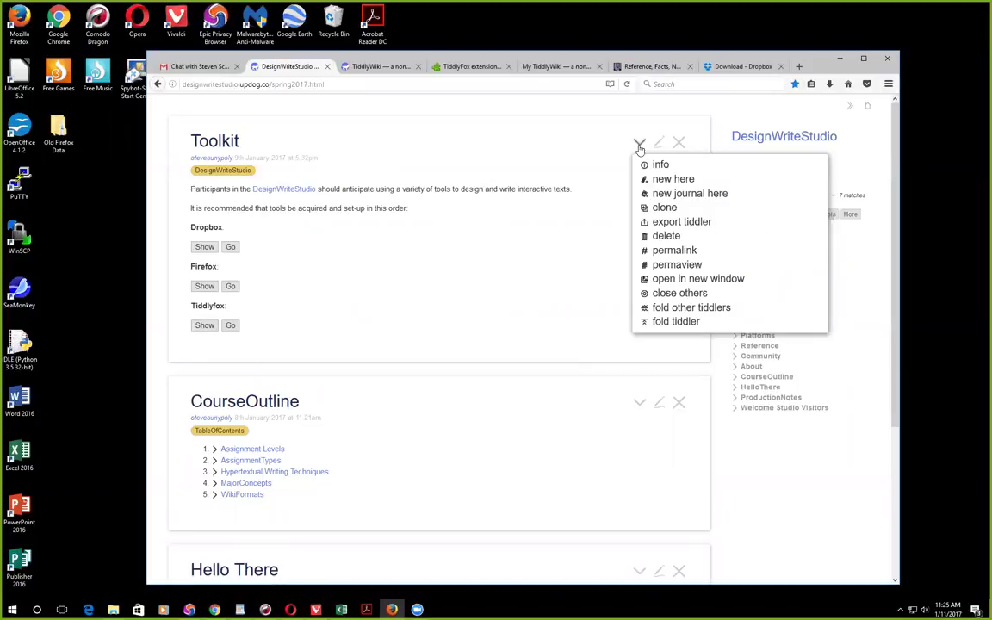
Step: Review Toolkit's info tabs, References through Sources, then close the Toolkit tiddler
left_click(685, 165)
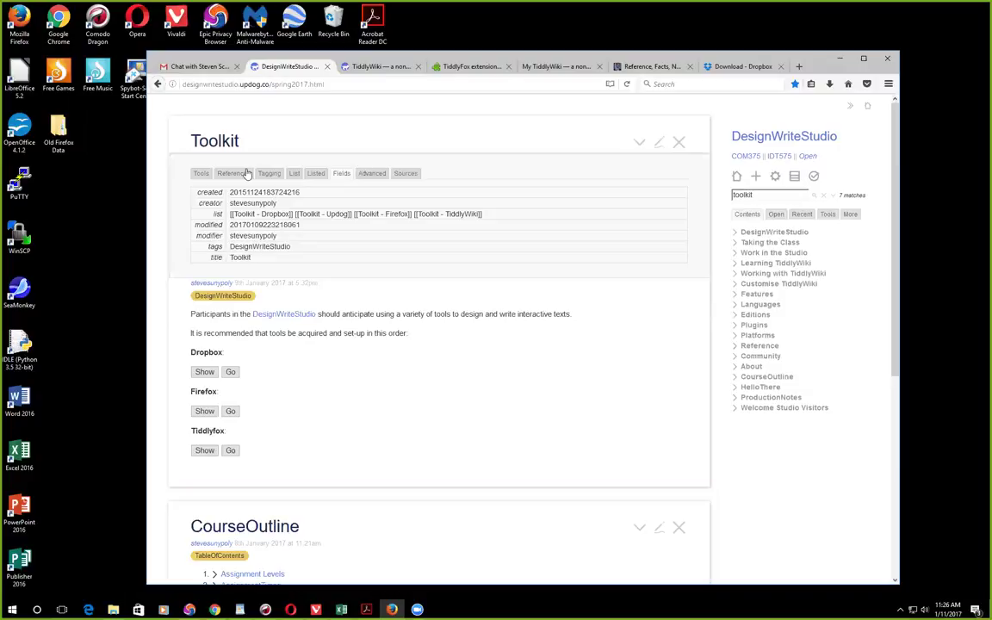
left_click(247, 175)
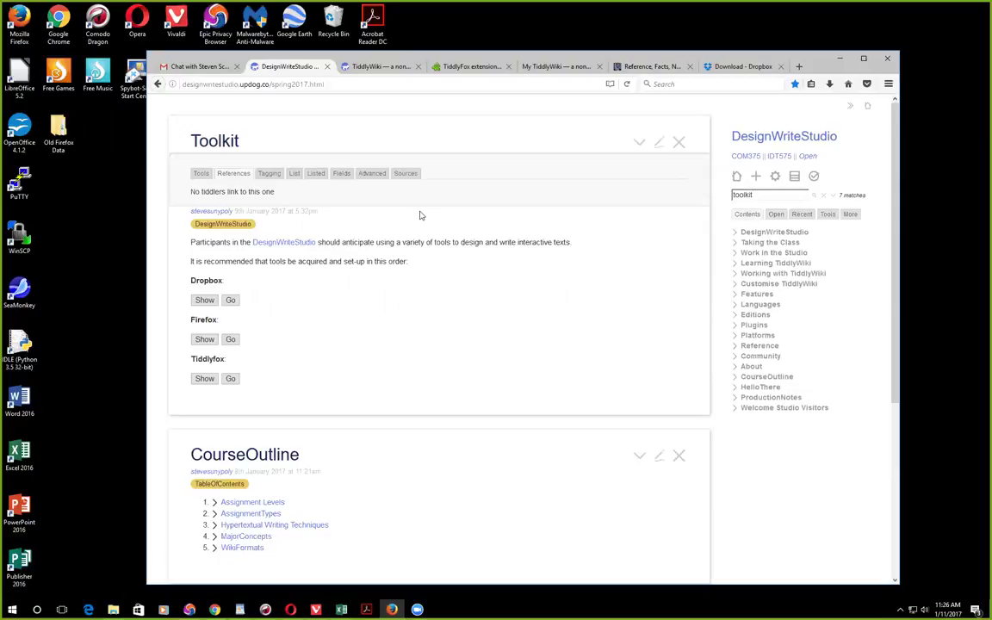
left_click(276, 177)
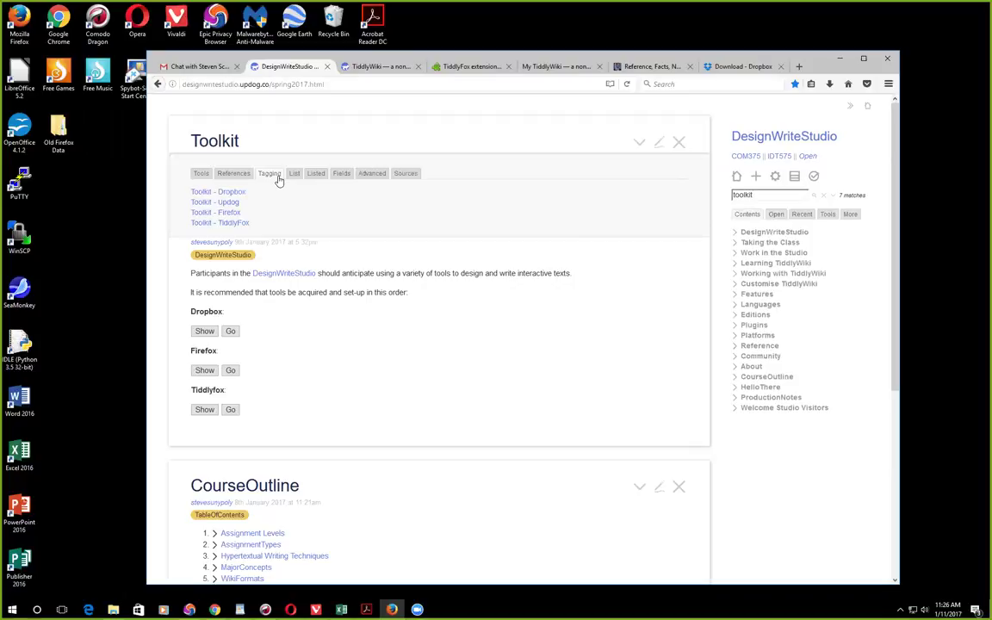
left_click(294, 177)
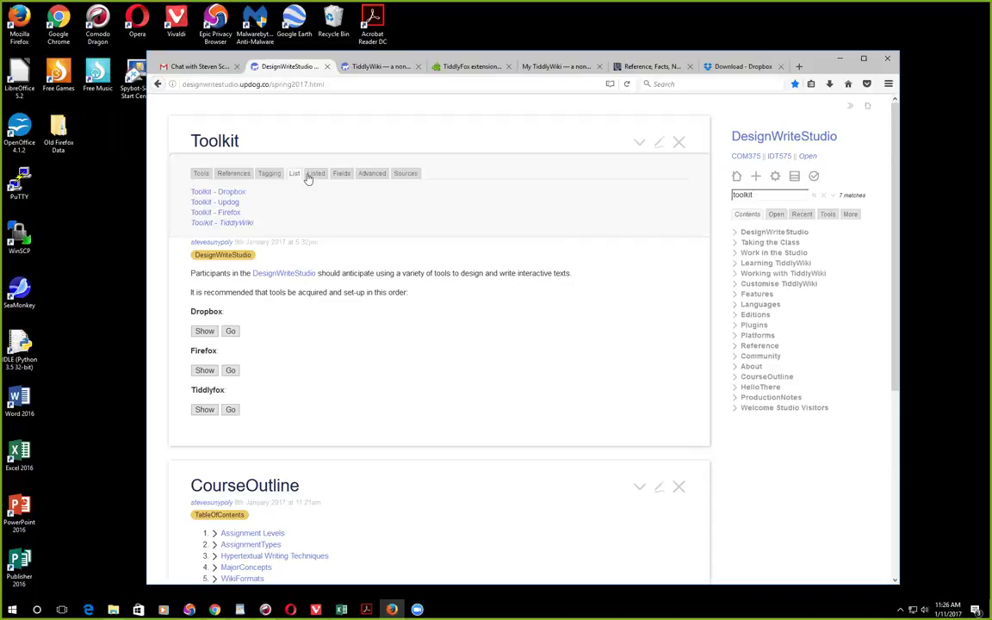
left_click(314, 175)
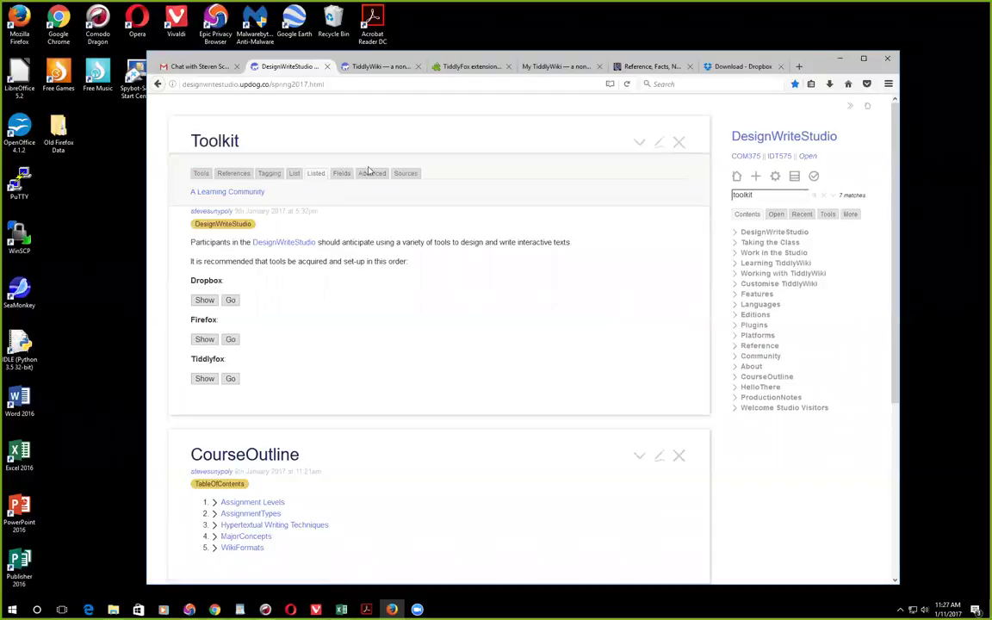
left_click(342, 175)
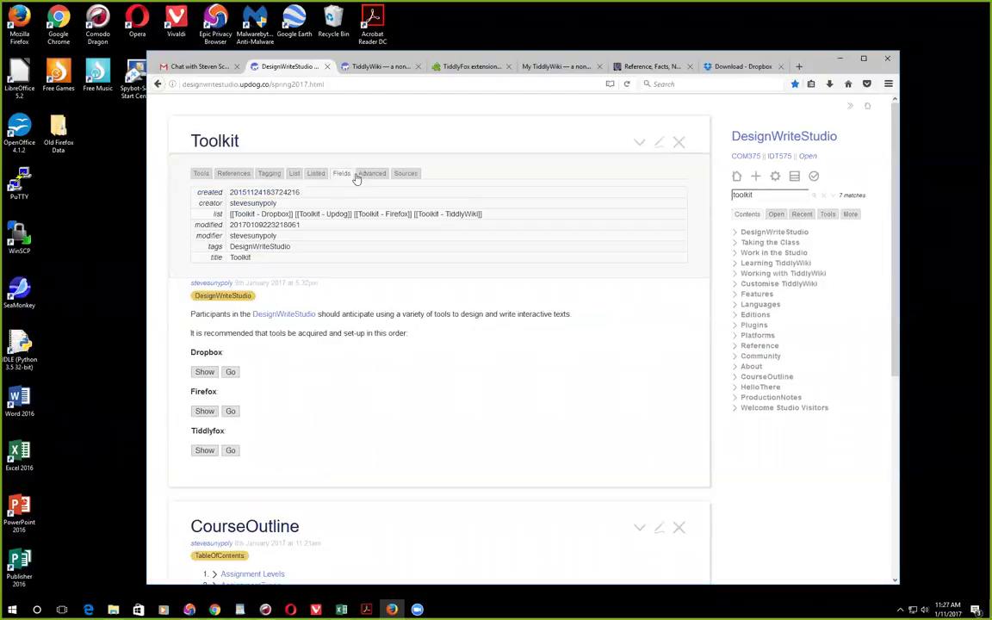
left_click(367, 174)
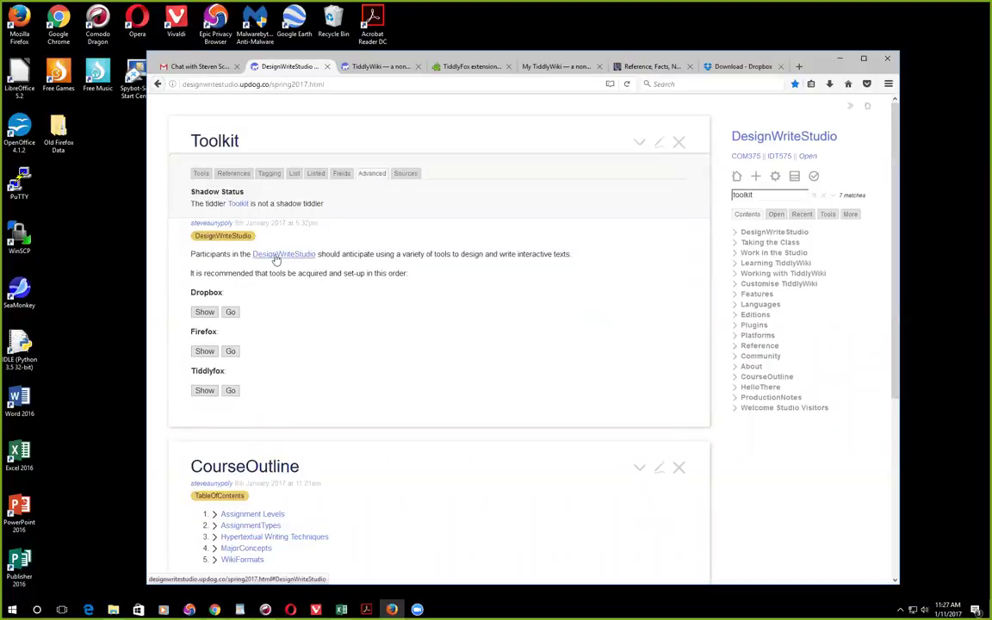
left_click(412, 175)
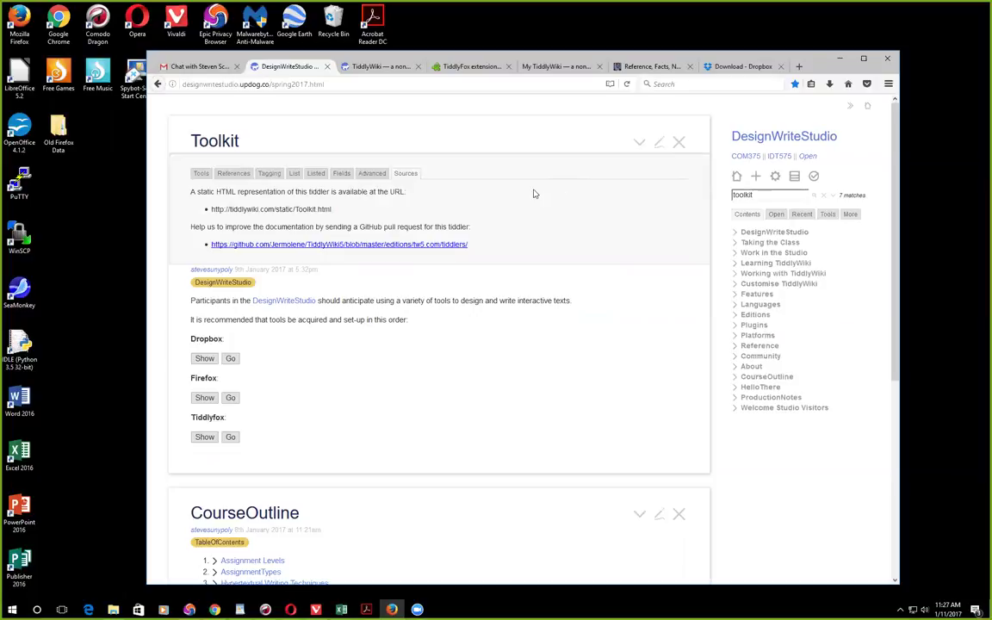
left_click(680, 143)
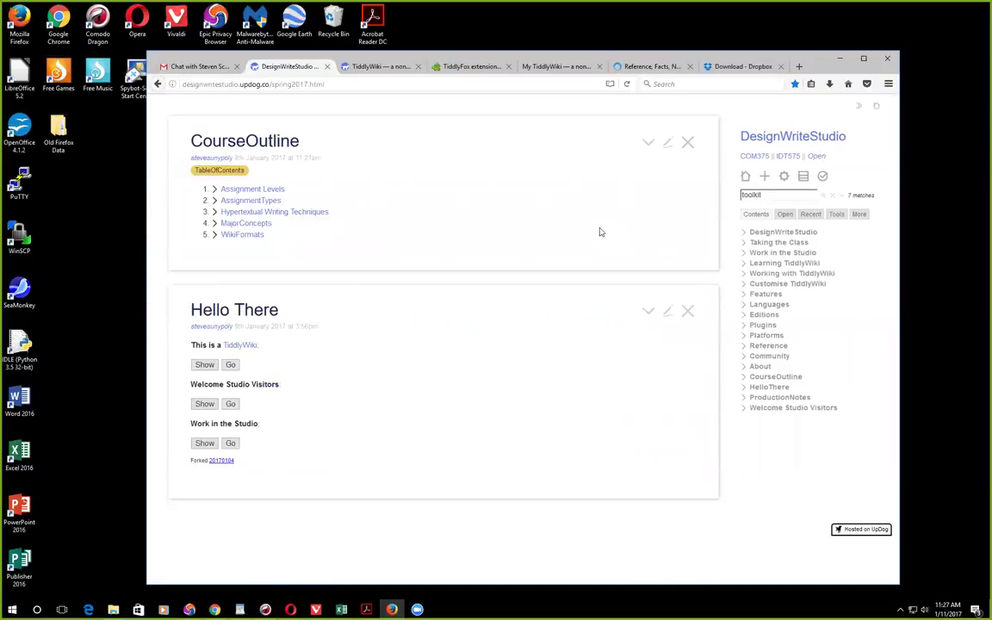
Step: Close CourseOutline and Hello There, reopen Toolkit from the search matches, and start editing it
left_click(689, 143)
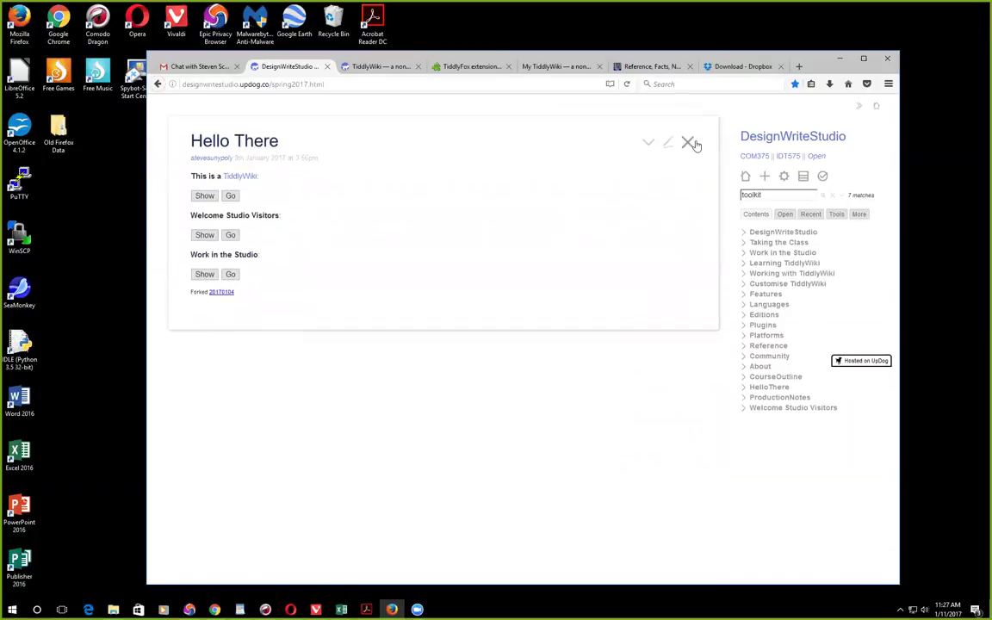
left_click(688, 144)
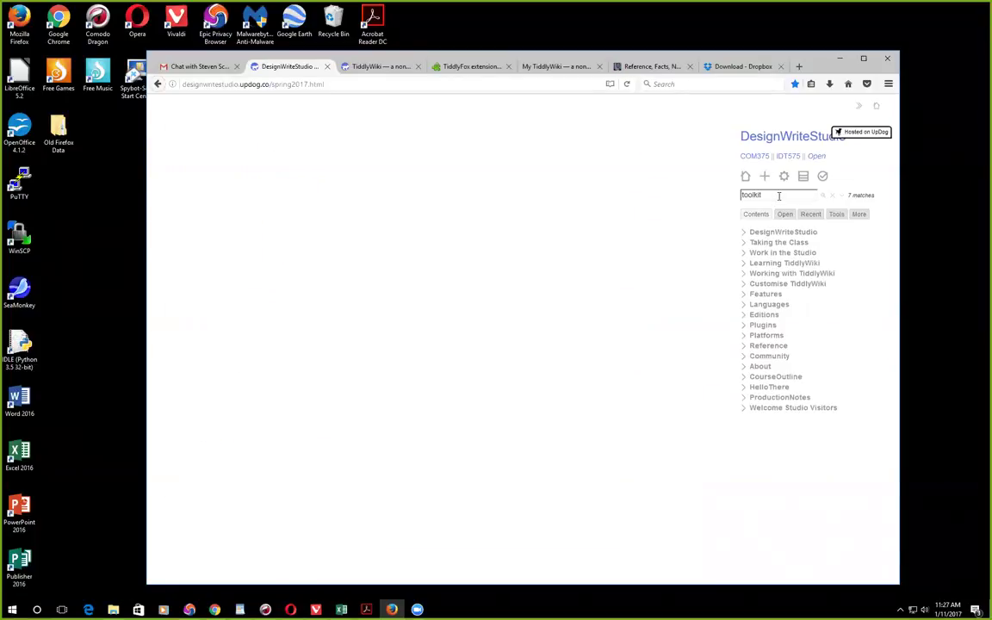
left_click(810, 195)
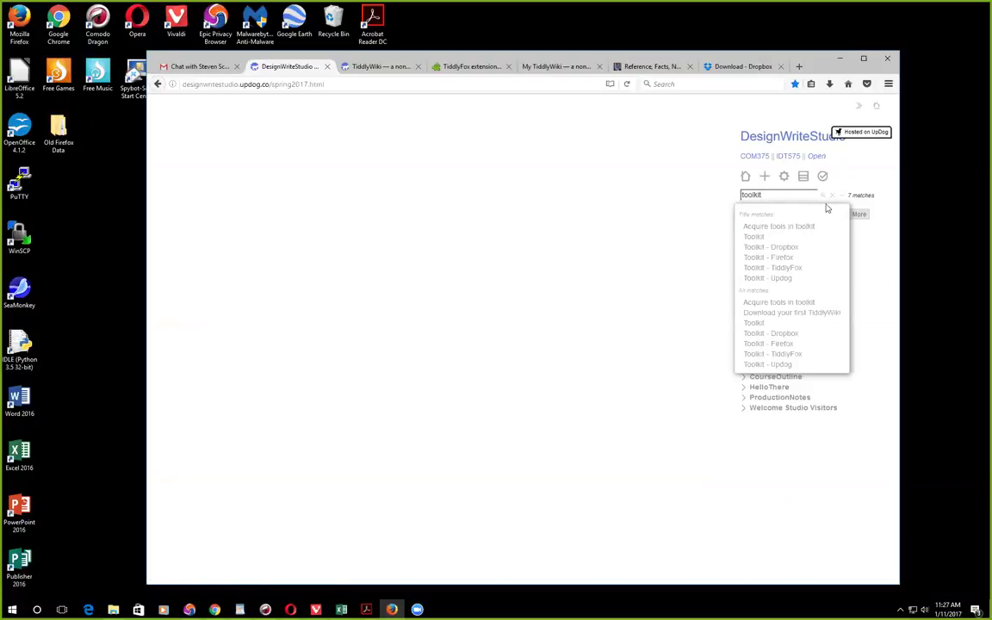
left_click(784, 237)
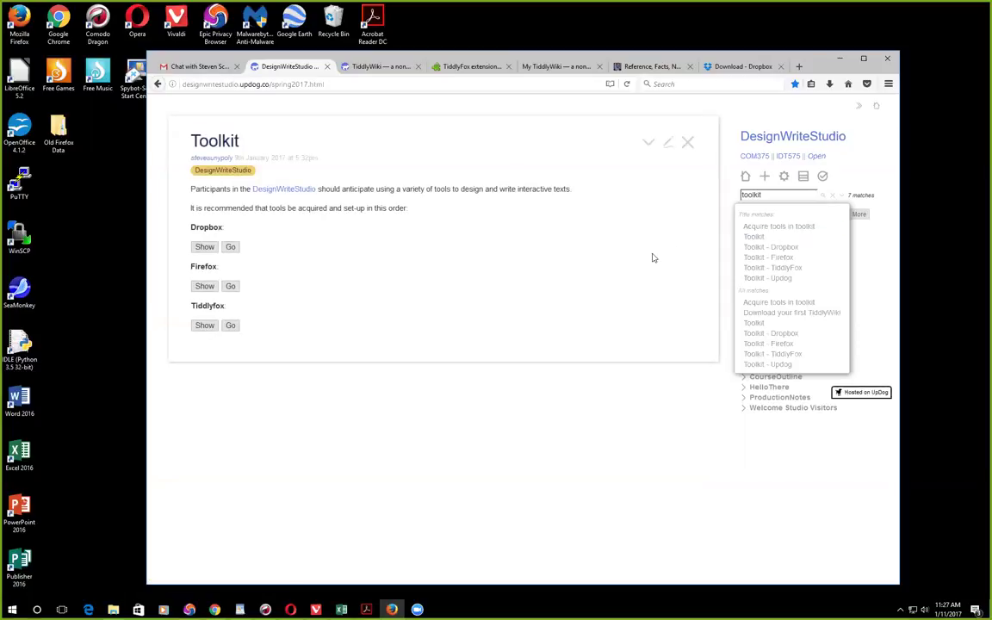
left_click(669, 144)
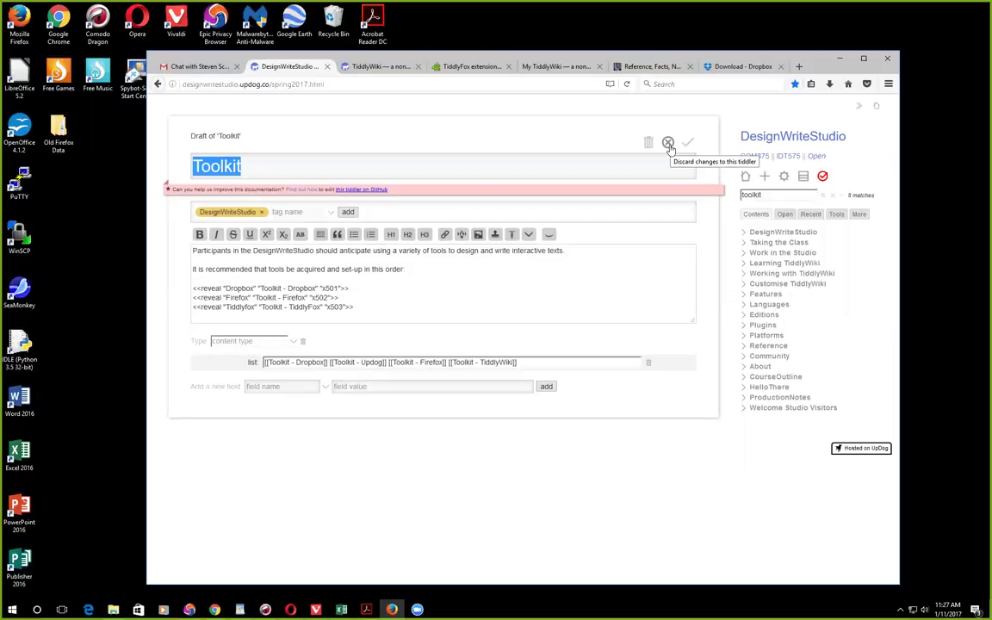
Step: Turn on the Toolkit draft's live preview and hide the sidebar so the editor fills the window
left_click(550, 238)
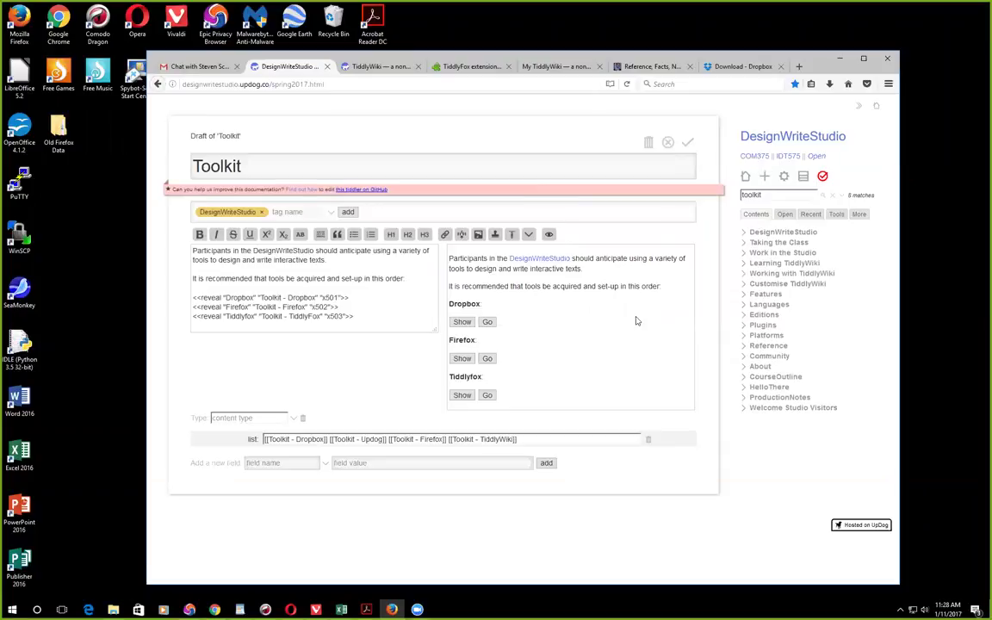
left_click(860, 107)
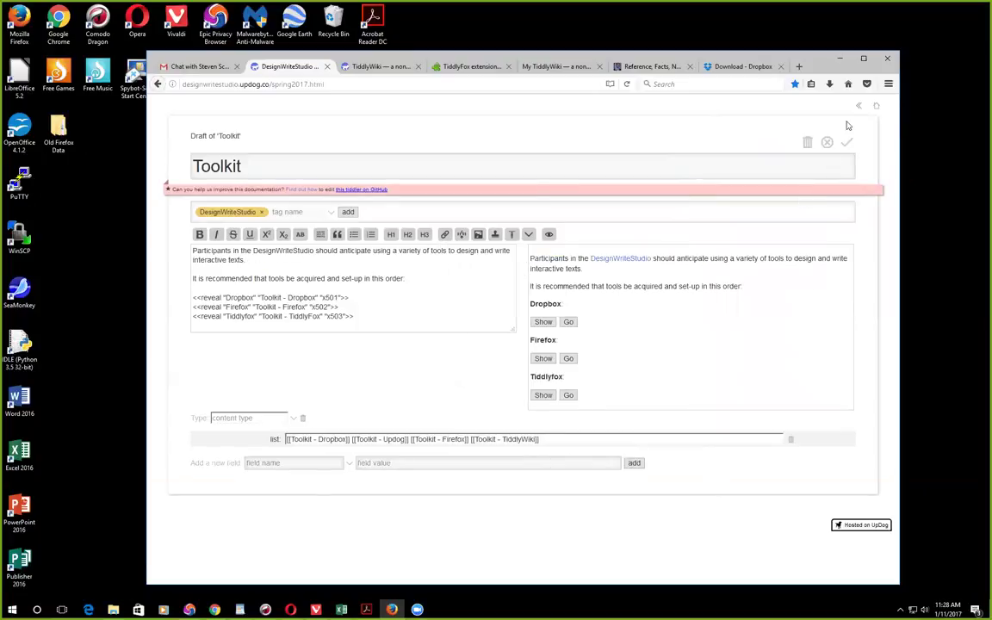
left_click(859, 107)
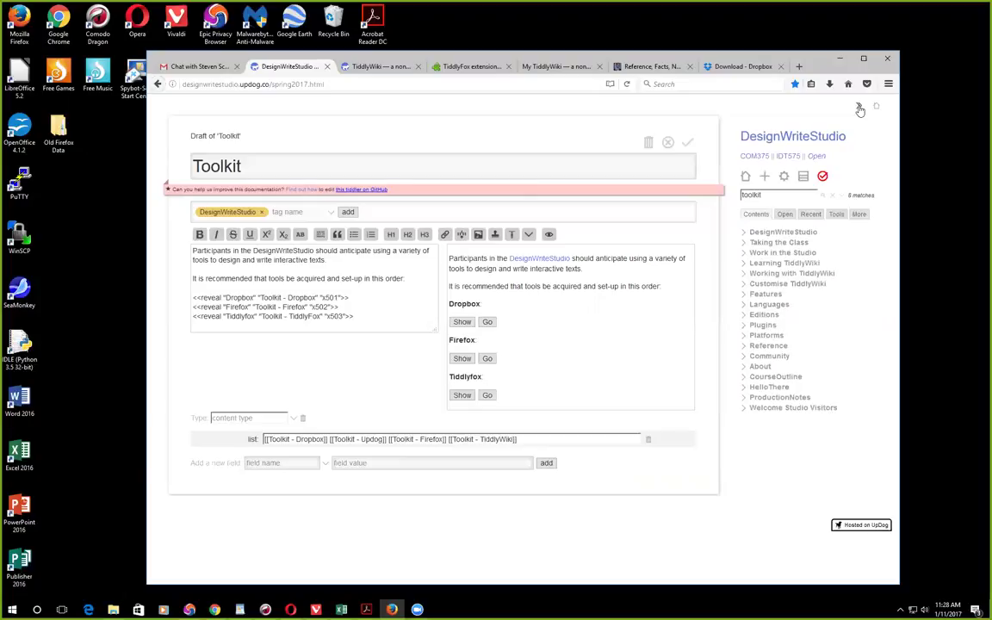
left_click(860, 108)
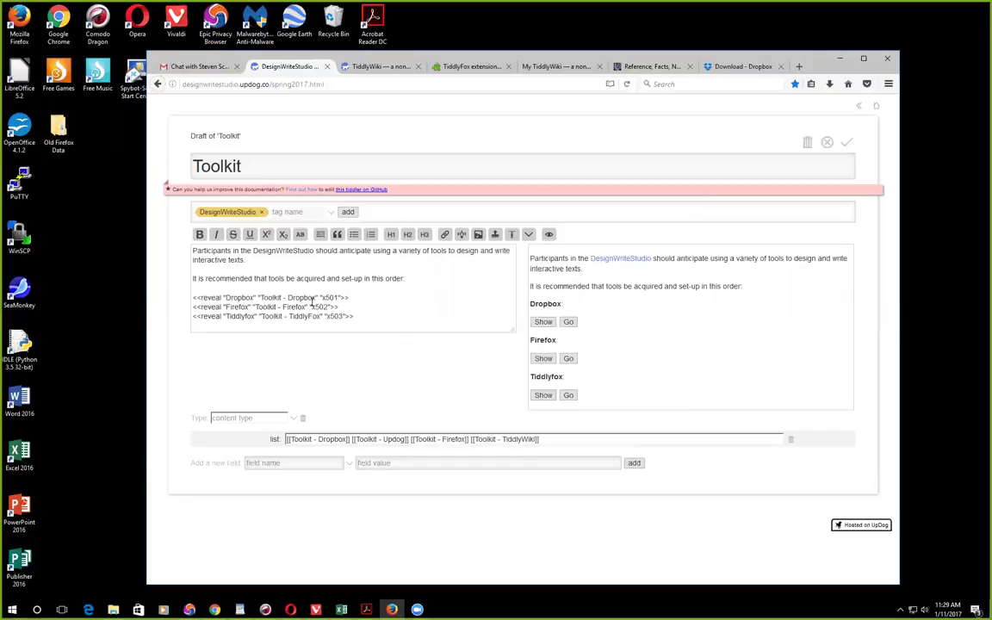
Step: Open Toolkit - Dropbox, reveal its setup steps, and follow the 'Create a Dropbox account' link
left_click(568, 322)
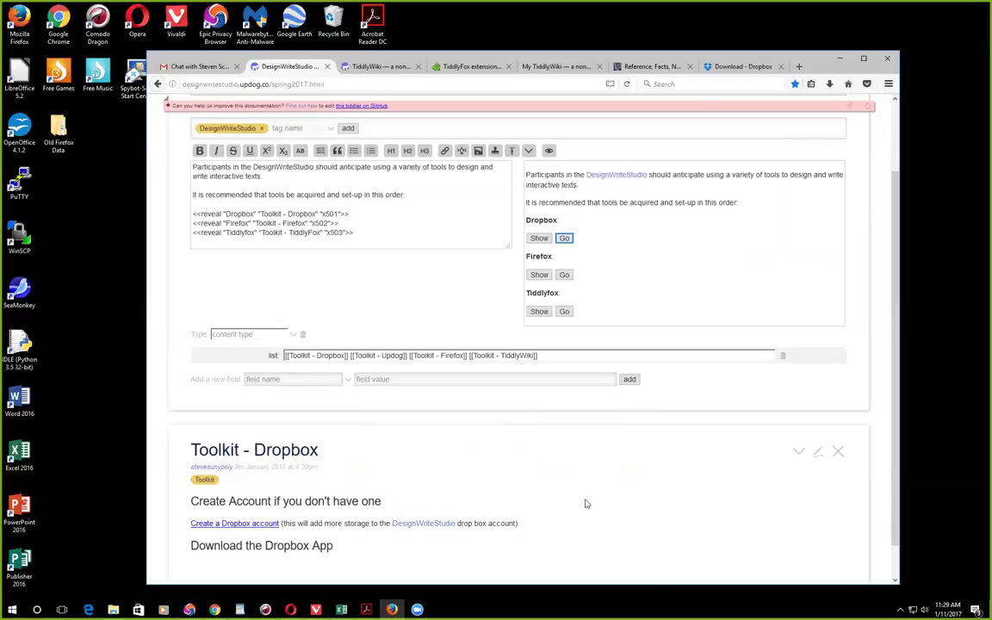
left_click(546, 240)
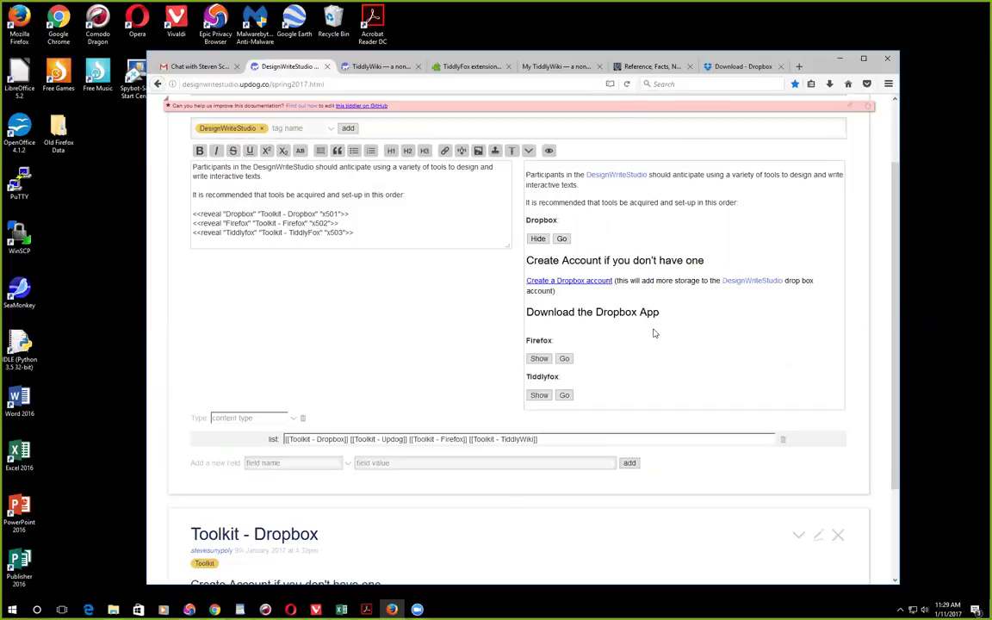
scroll(720, 332, "down", 2)
scroll(681, 342, "down", 1)
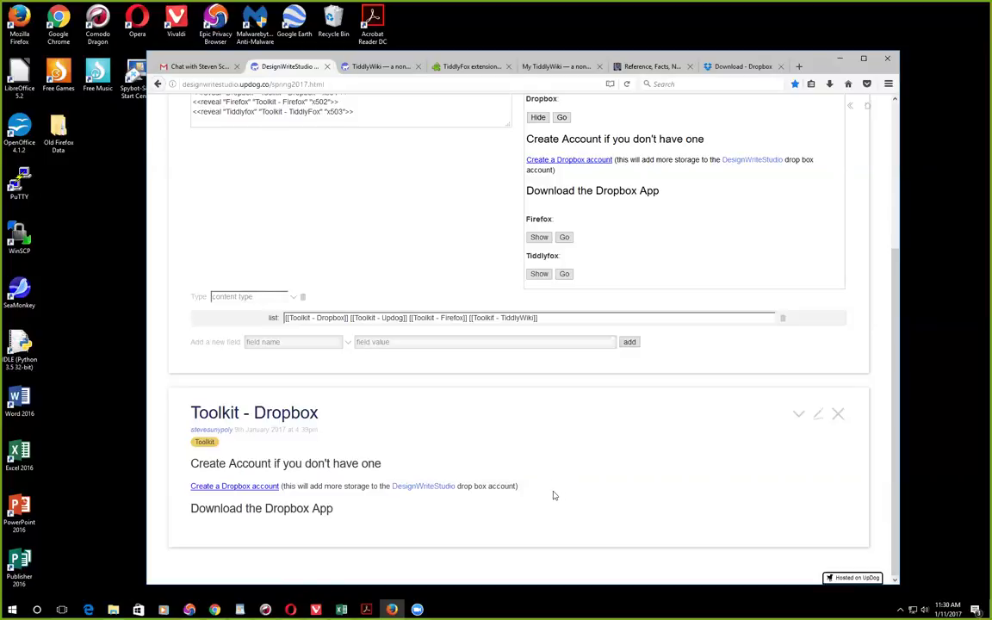
scroll(555, 495, "up", 1)
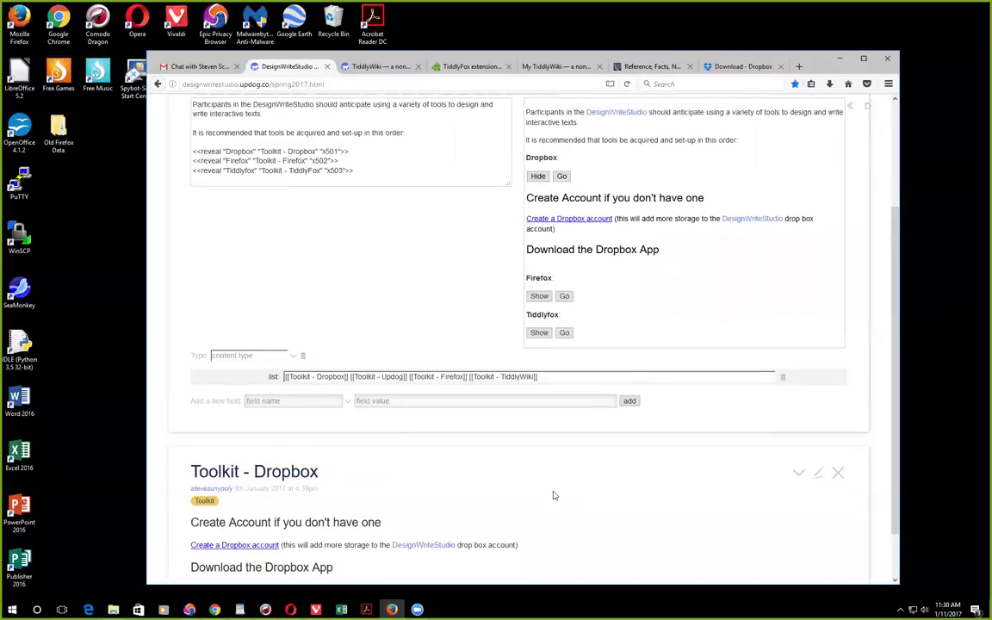
scroll(554, 495, "up", 2)
scroll(555, 495, "down", 3)
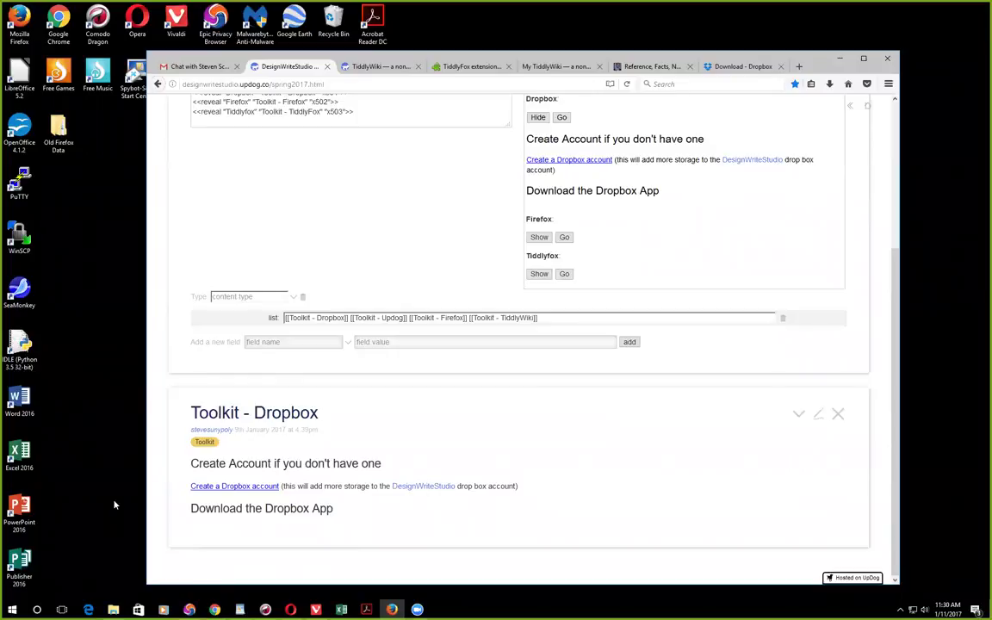
left_click(236, 488)
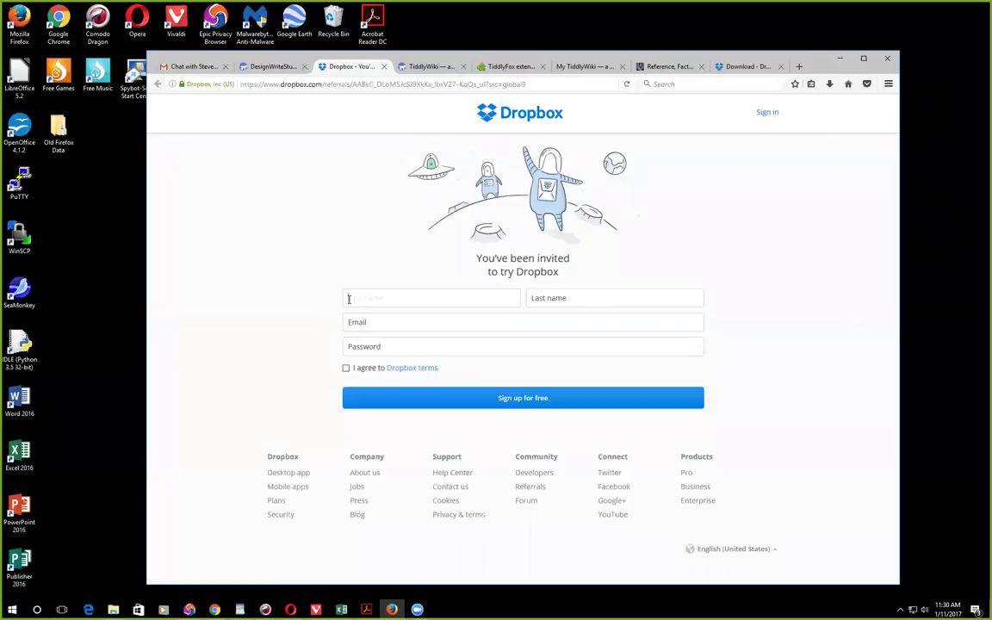
Step: Enter the user's e-mail address, first name and last name in the Dropbox sign-up form
left_click(348, 322)
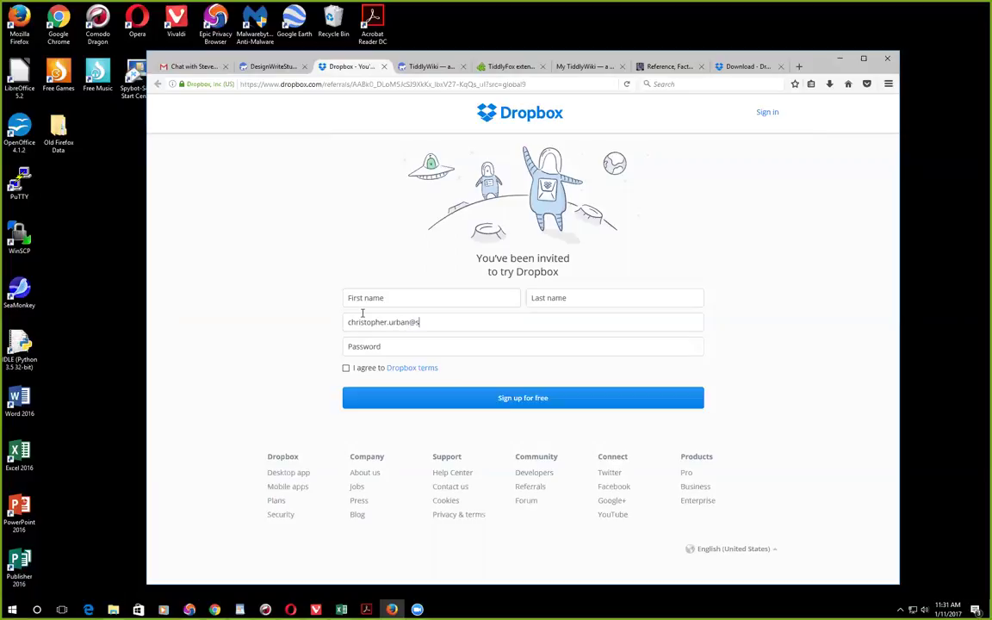
left_click(379, 345)
left_click(381, 295)
left_click(553, 299)
Step: Enter an account password, agree to the Dropbox terms, and submit the sign-up
left_click(363, 347)
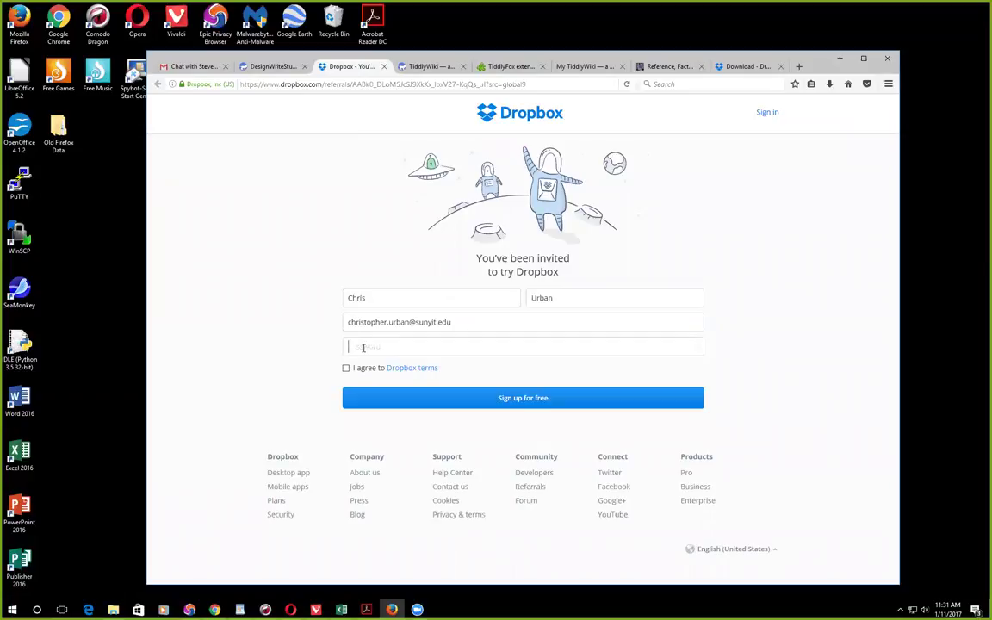
type("••••••••••")
key("BackSpace")
key("BackSpace")
key("BackSpace")
key("BackSpace")
key("BackSpace")
key("BackSpace")
key("BackSpace")
key("BackSpace")
key("BackSpace")
key("BackSpace")
type("•••••••••••")
left_click(346, 368)
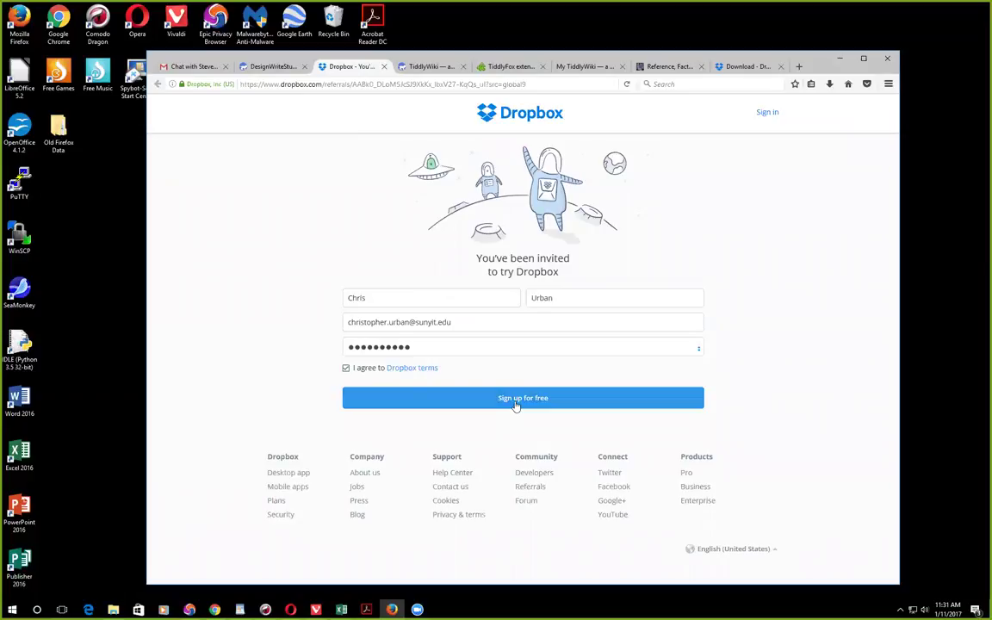
left_click(516, 401)
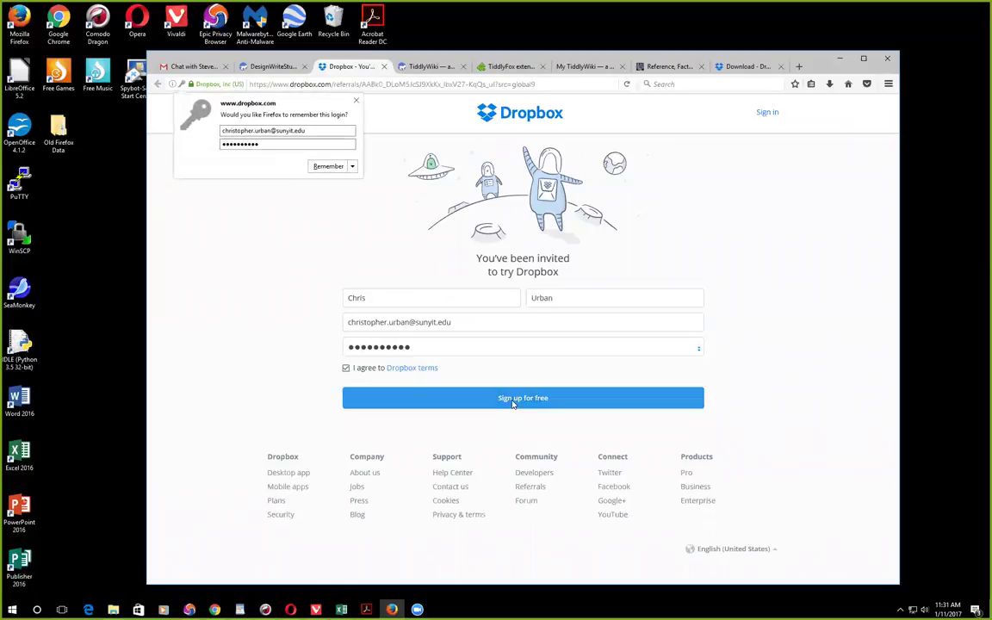
Step: Let Firefox remember the new Dropbox login and save DropboxInstaller.exe to disk
left_click(330, 167)
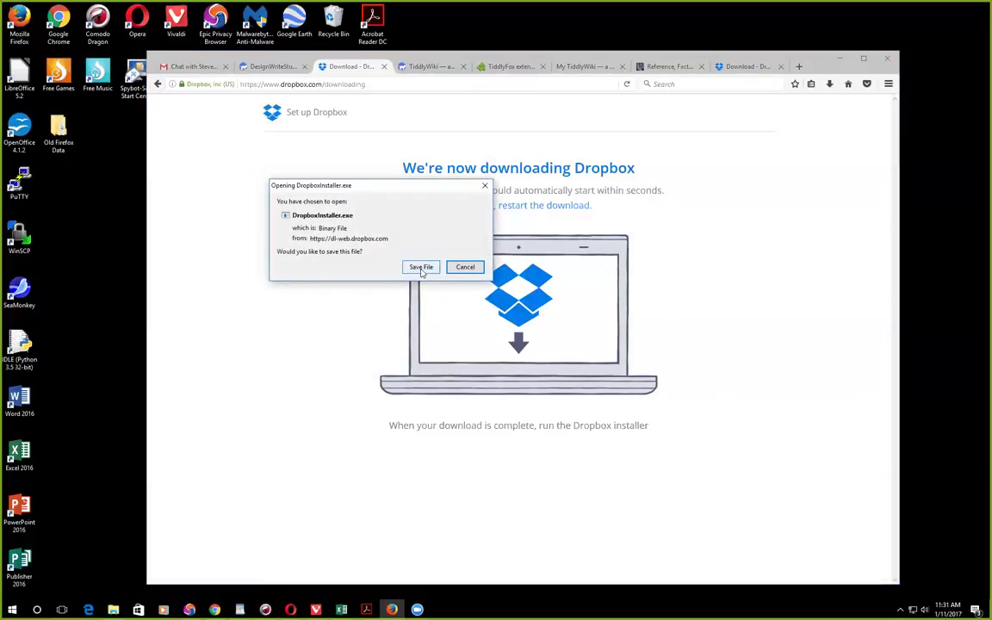
left_click(421, 268)
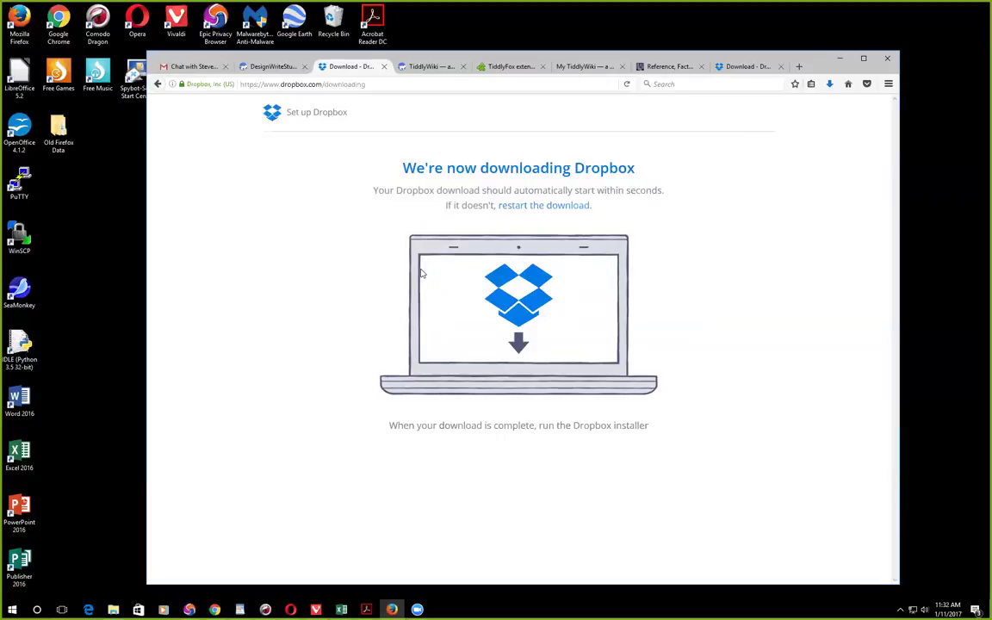
Step: Run DropboxInstaller.exe from Firefox's downloads list until installation succeeds
left_click(830, 84)
left_click(754, 120)
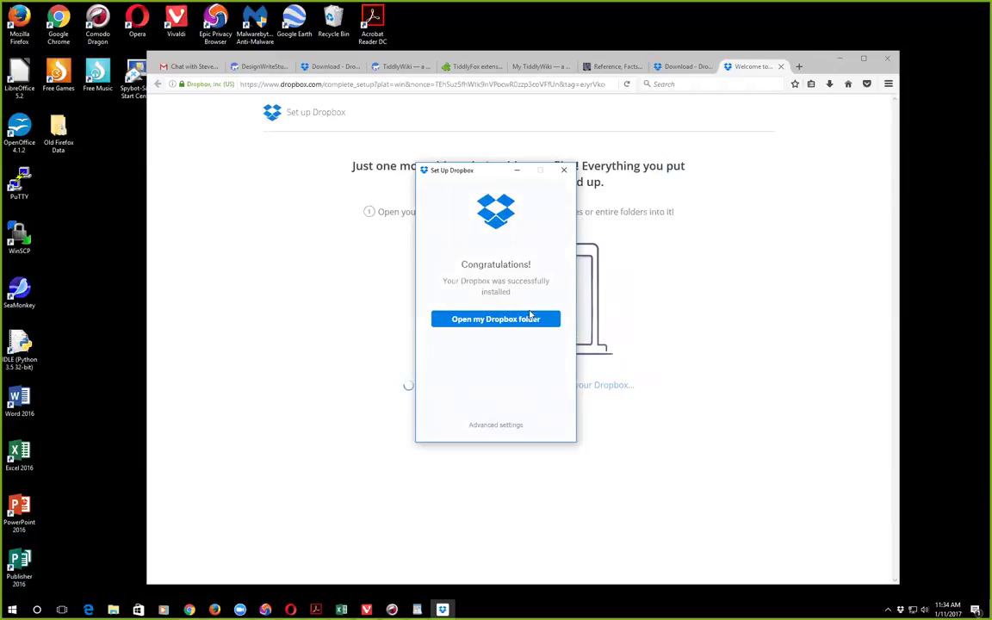
Step: Dismiss the install success message and step through the Dropbox welcome slides to the privacy slide
left_click(533, 319)
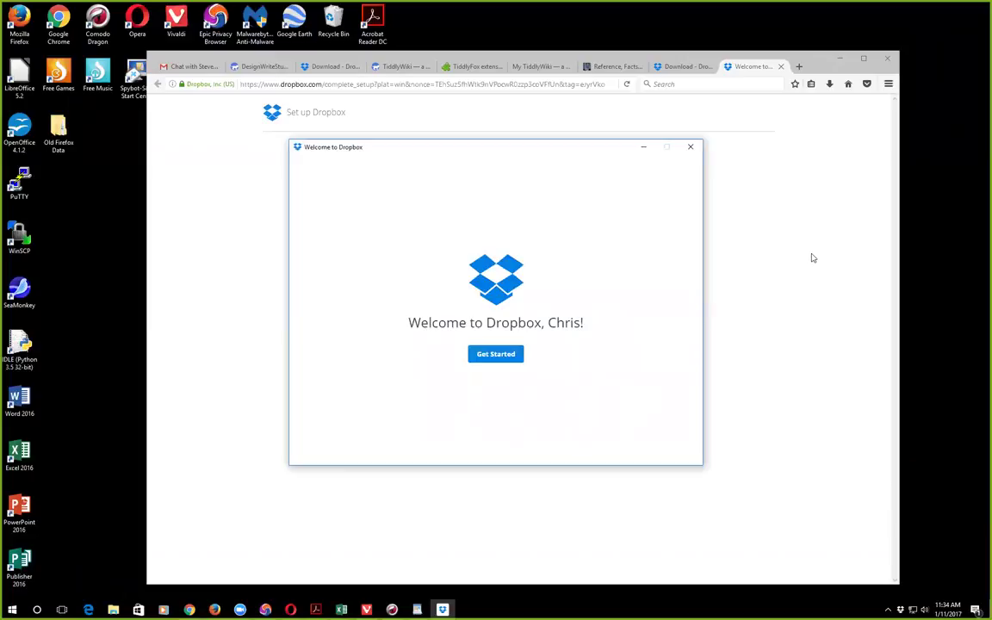
left_click(493, 354)
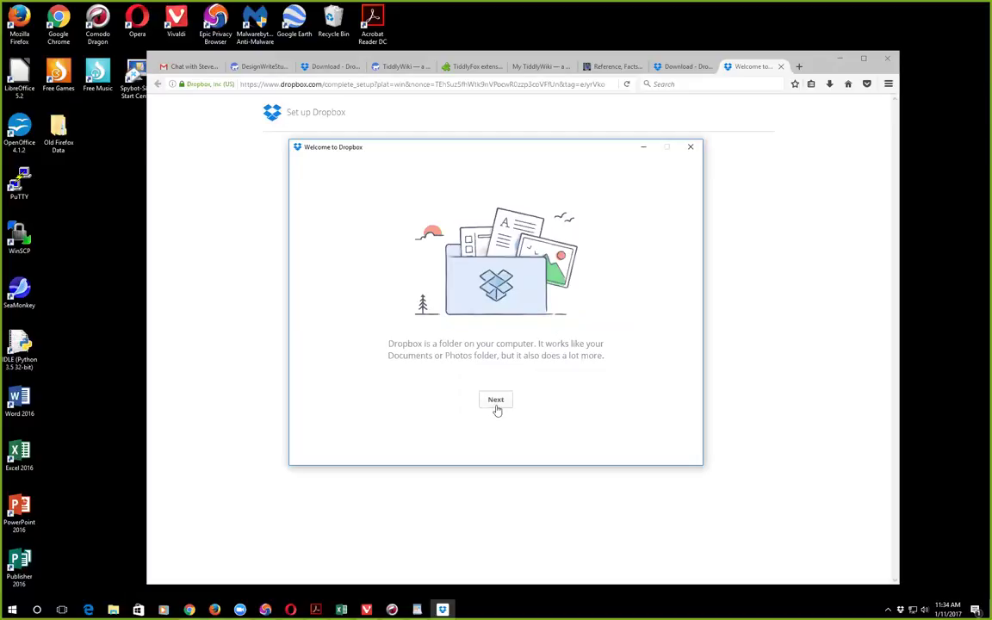
left_click(497, 401)
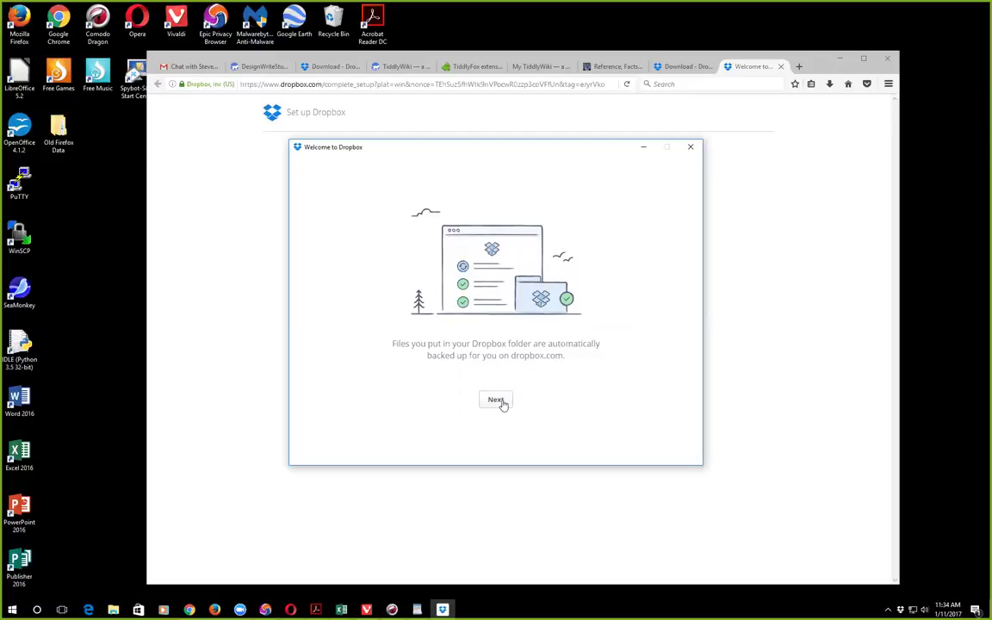
left_click(497, 401)
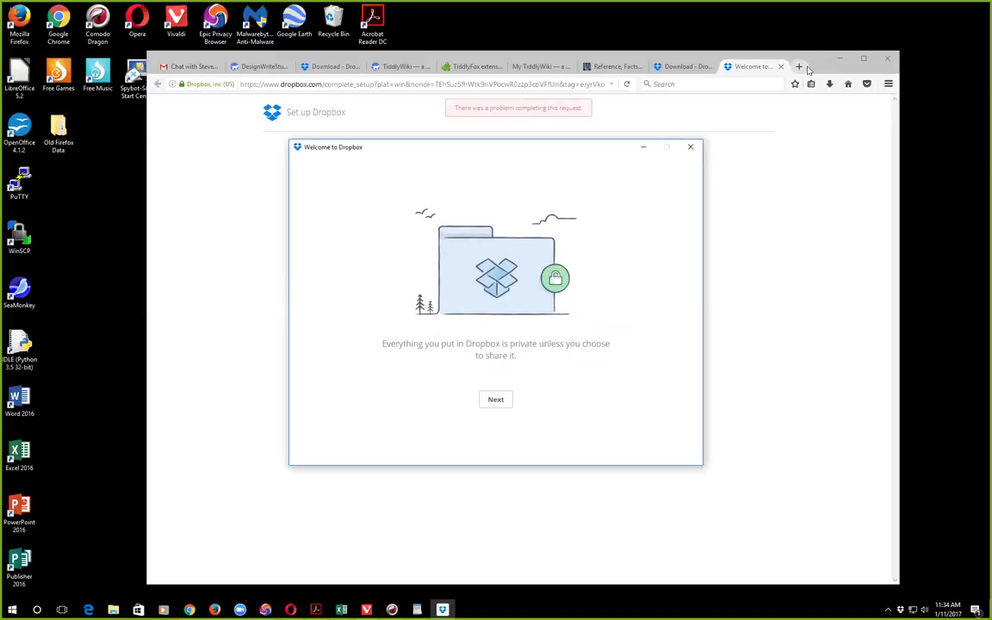
left_click(888, 83)
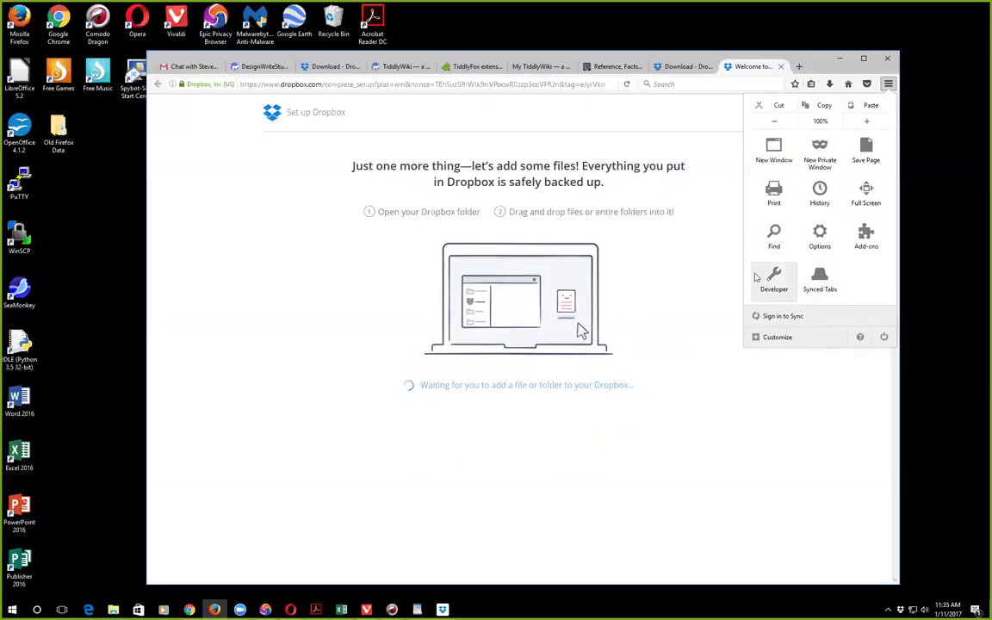
left_click(776, 338)
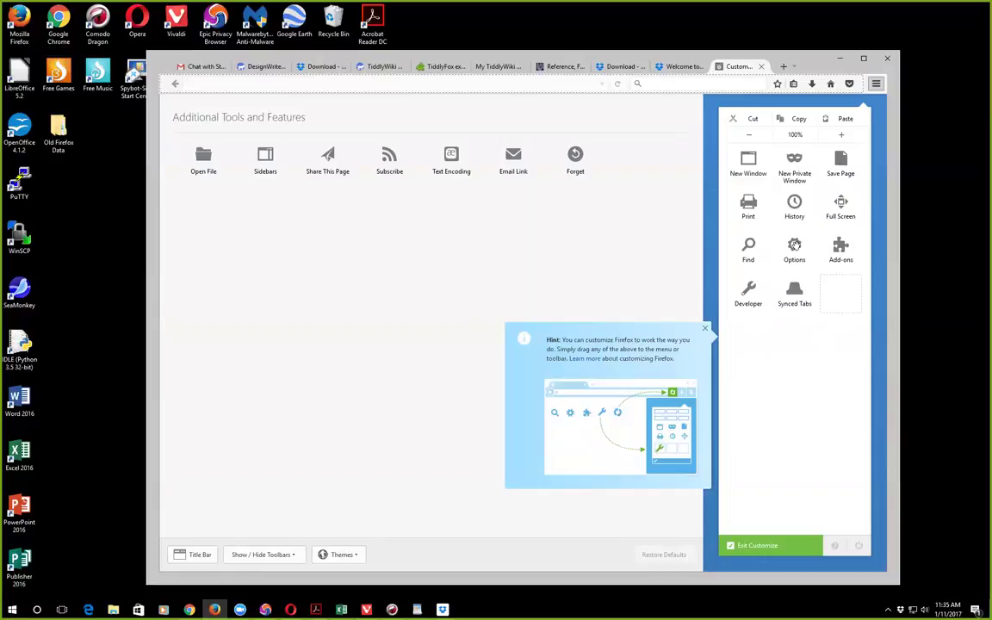
left_click(706, 328)
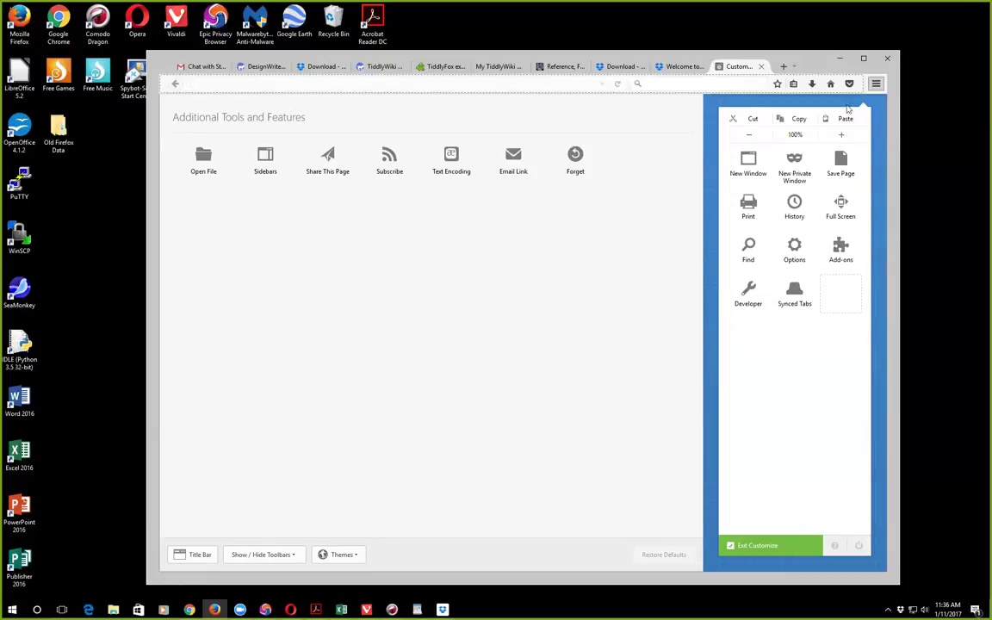
left_click(877, 84)
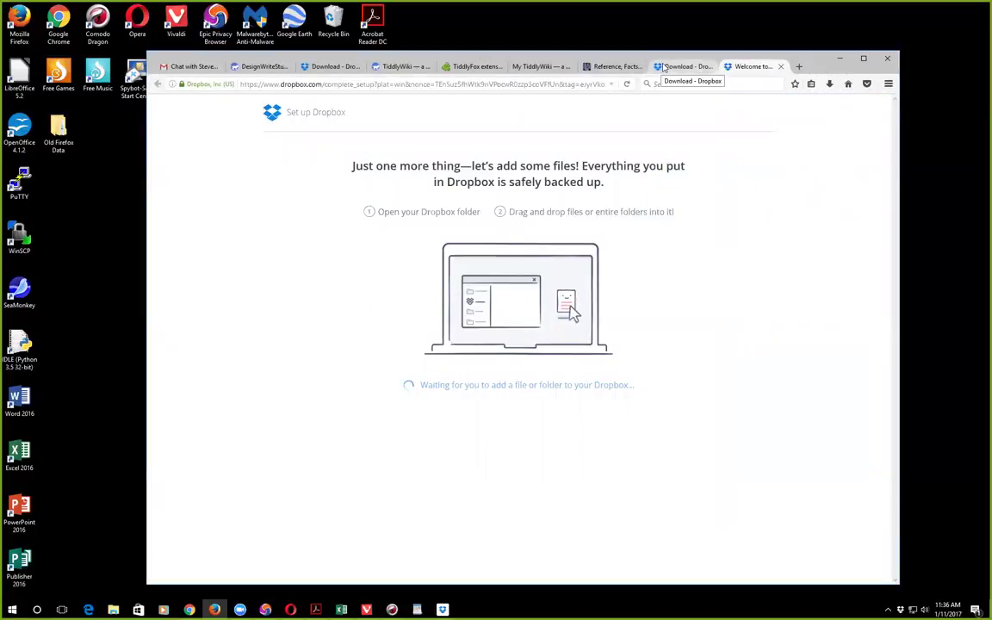
Step: Switch to the refdesk.com tab, enter and leave Firefox's toolbar customization twice, then reopen the main menu
left_click(606, 69)
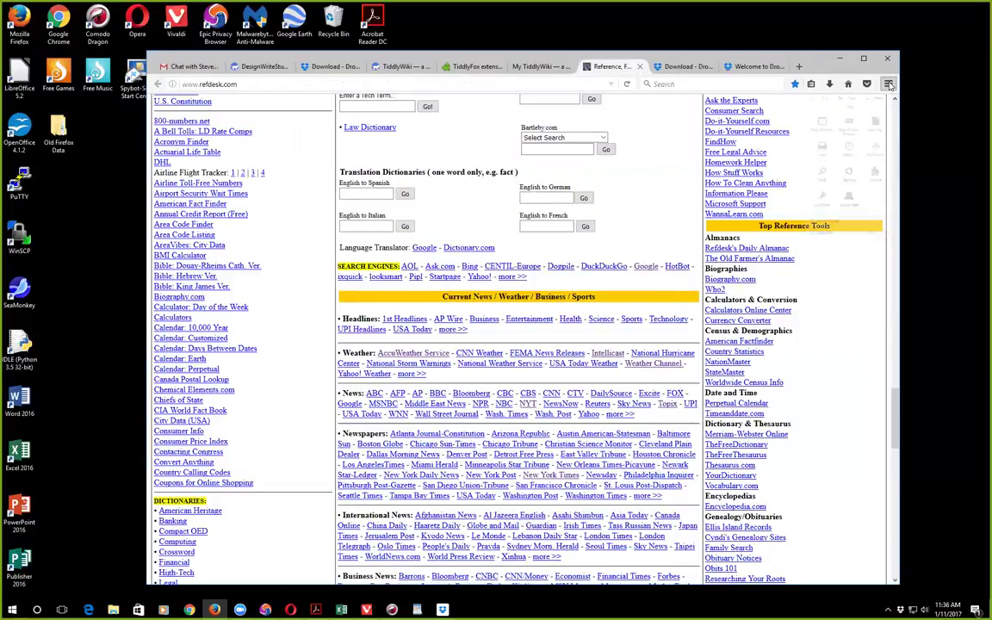
left_click(889, 85)
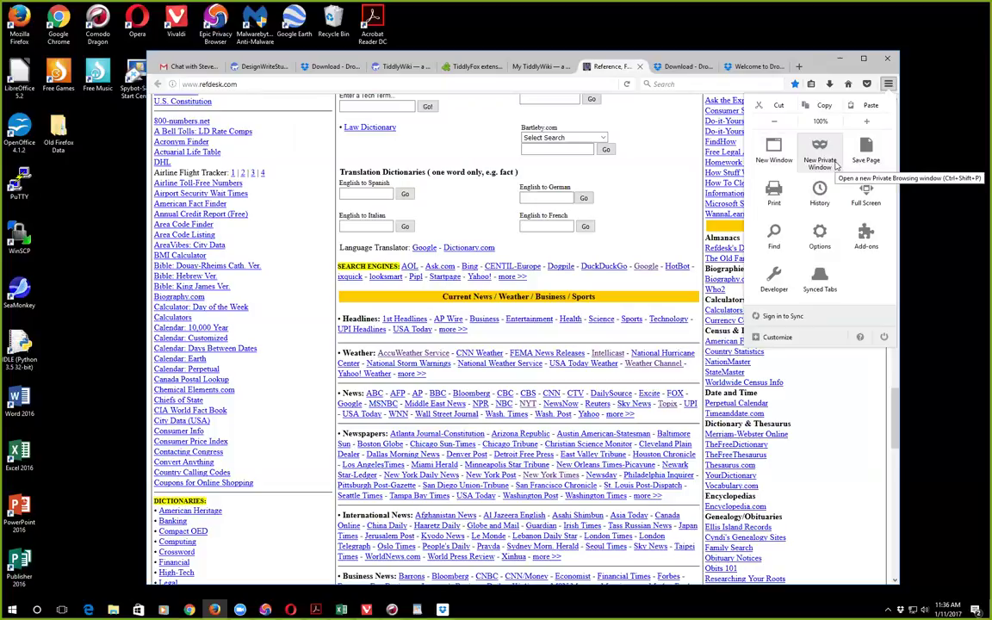
left_click(772, 337)
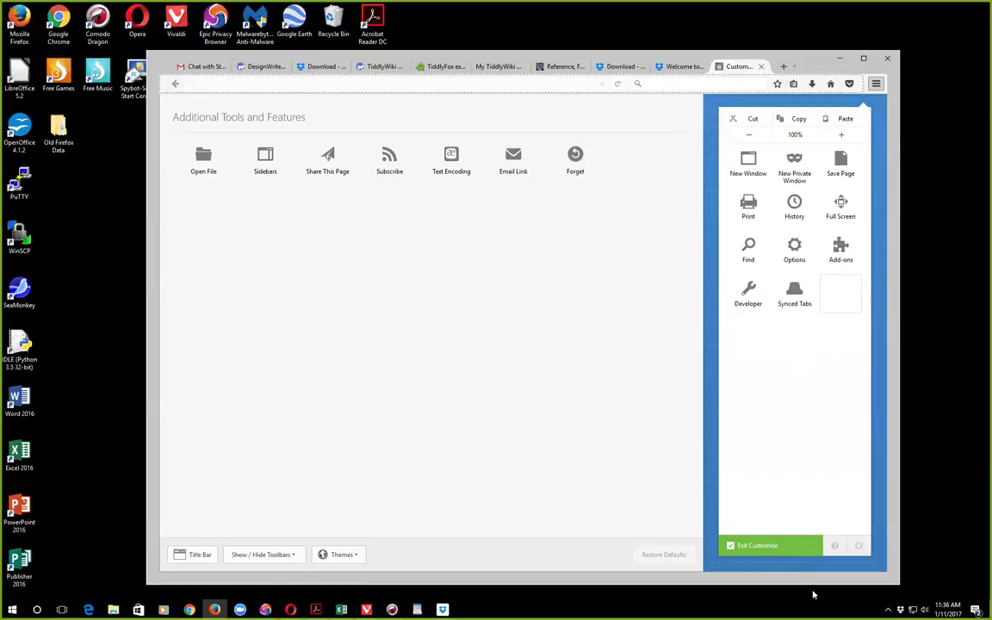
left_click(786, 547)
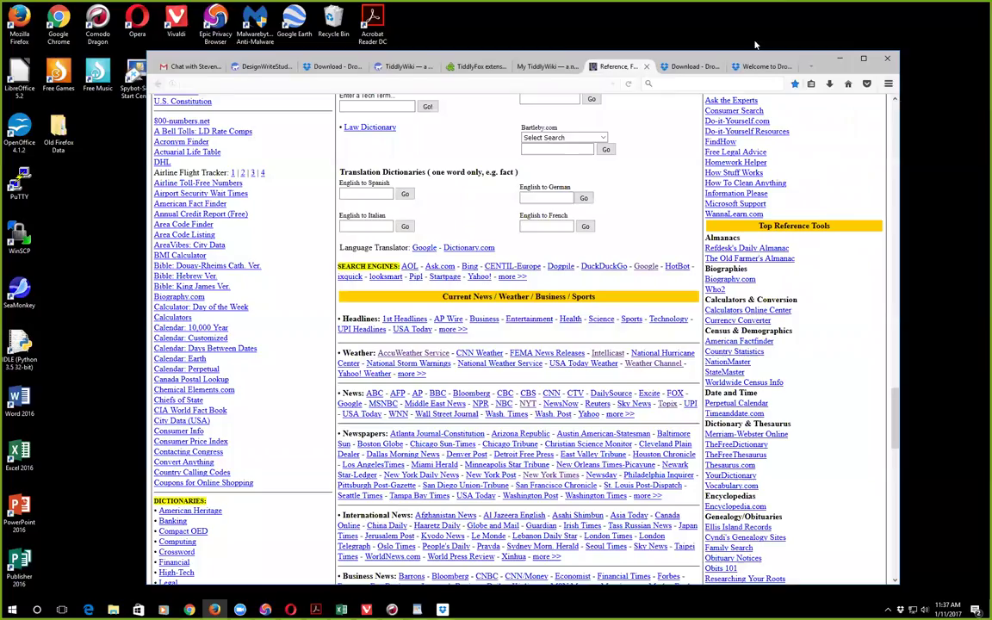
left_click(889, 85)
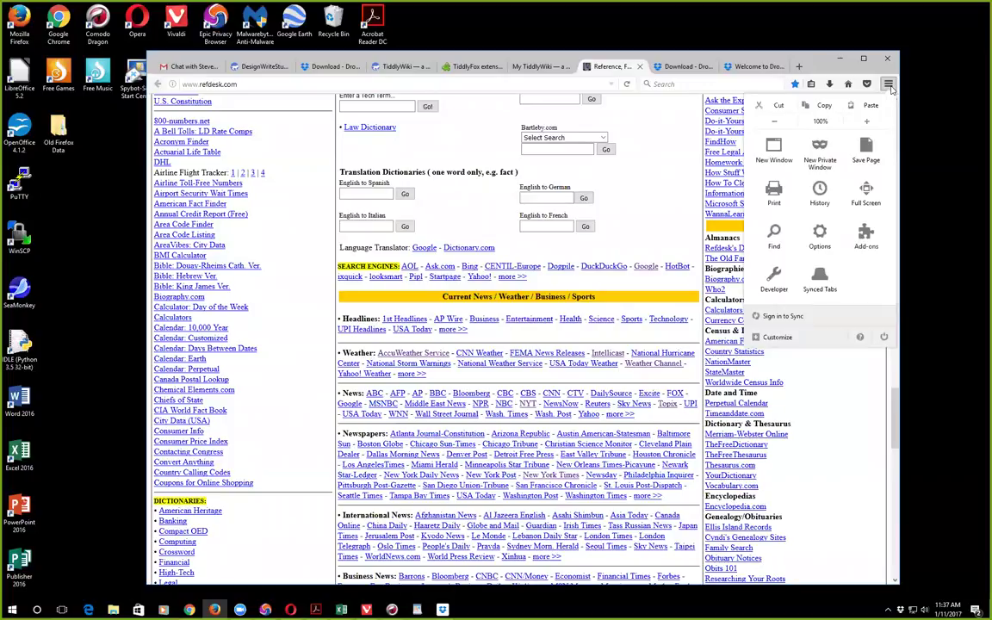
left_click(823, 344)
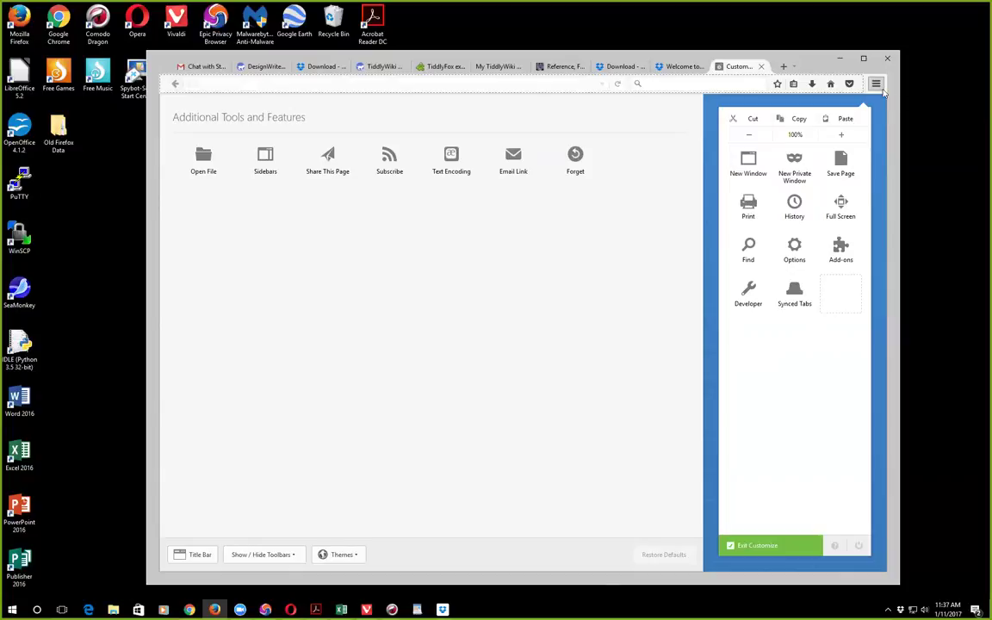
left_click(761, 66)
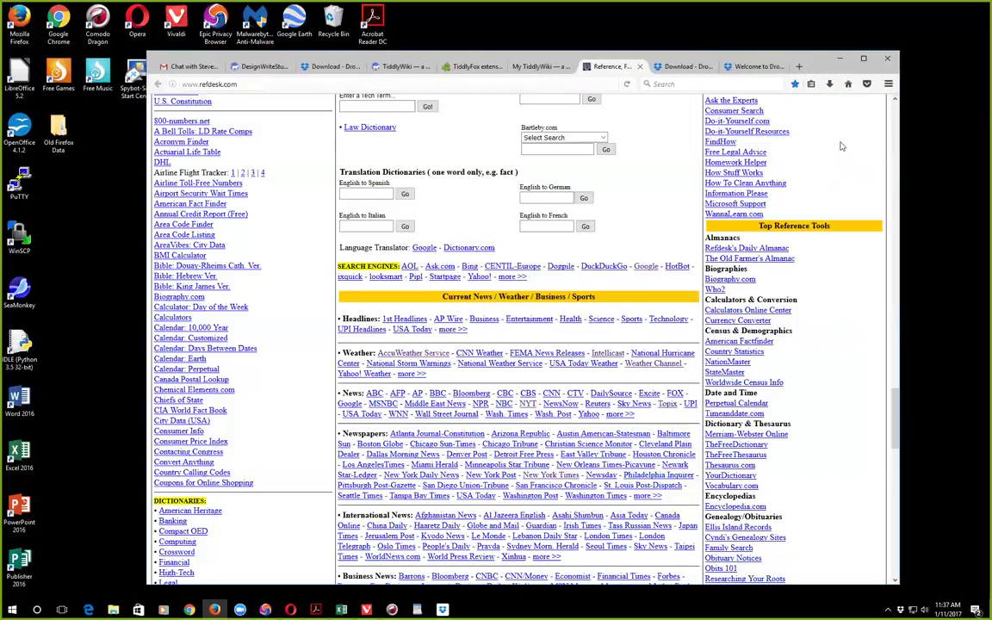
left_click(886, 84)
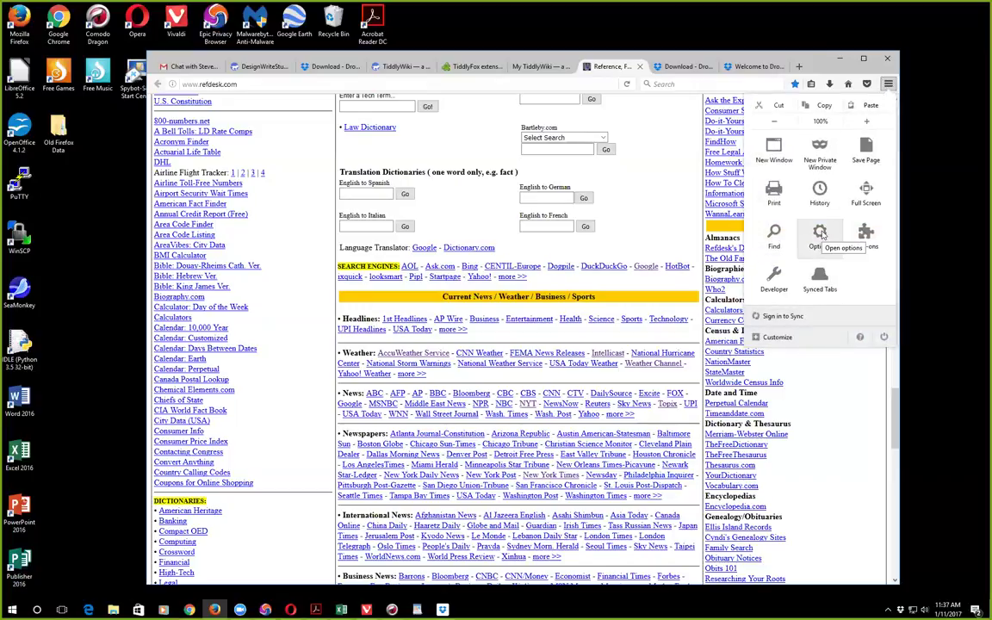
Step: In Firefox Options, set downloads to 'Always ask me where to save files'
left_click(820, 233)
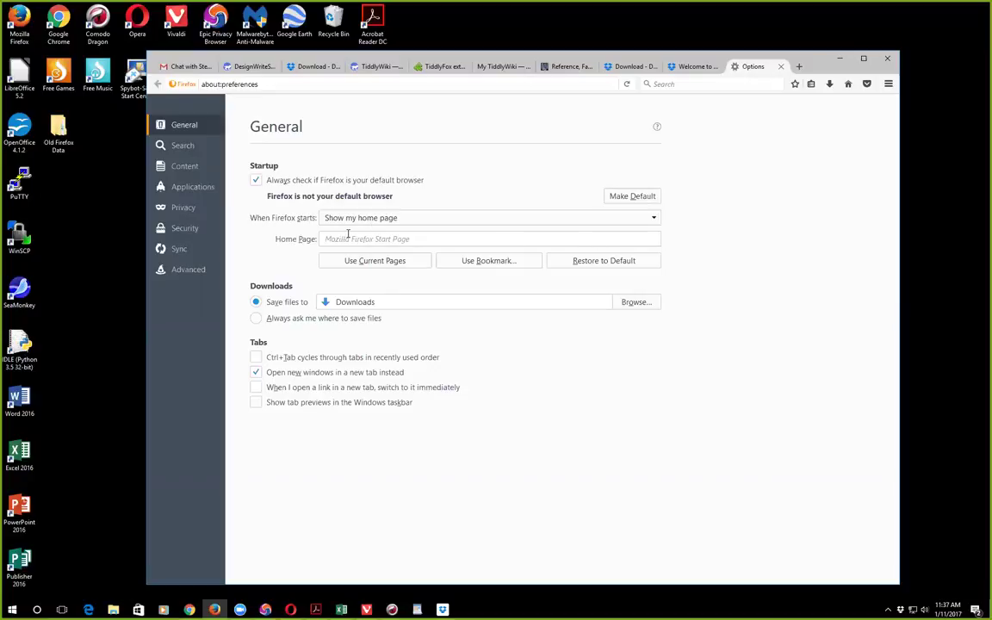
left_click(257, 320)
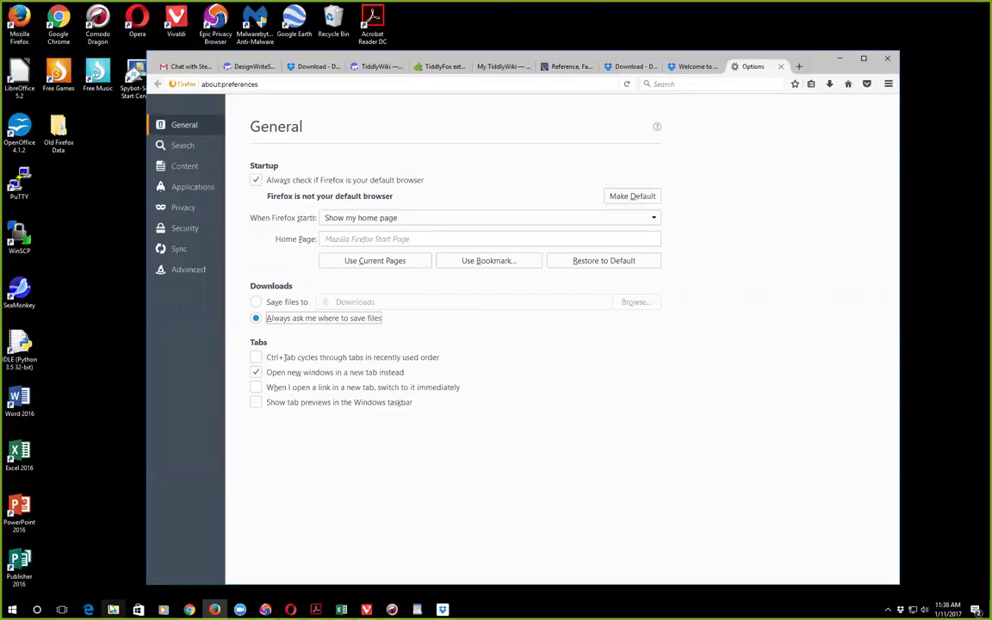
left_click(113, 610)
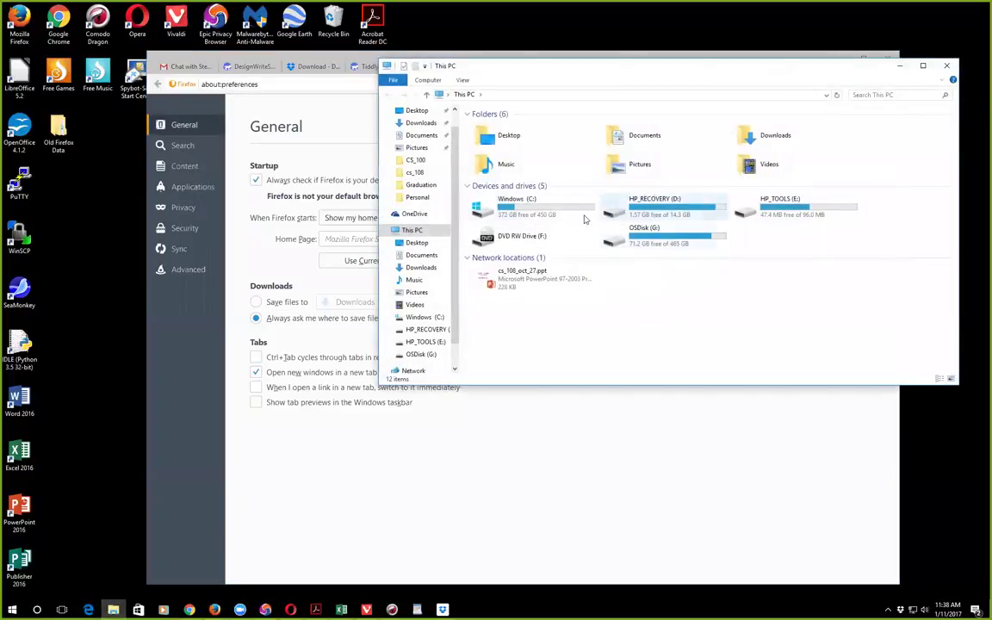
Step: Open the Windows (C:) drive and then its Program Files folder
left_click(546, 212)
double_click(546, 213)
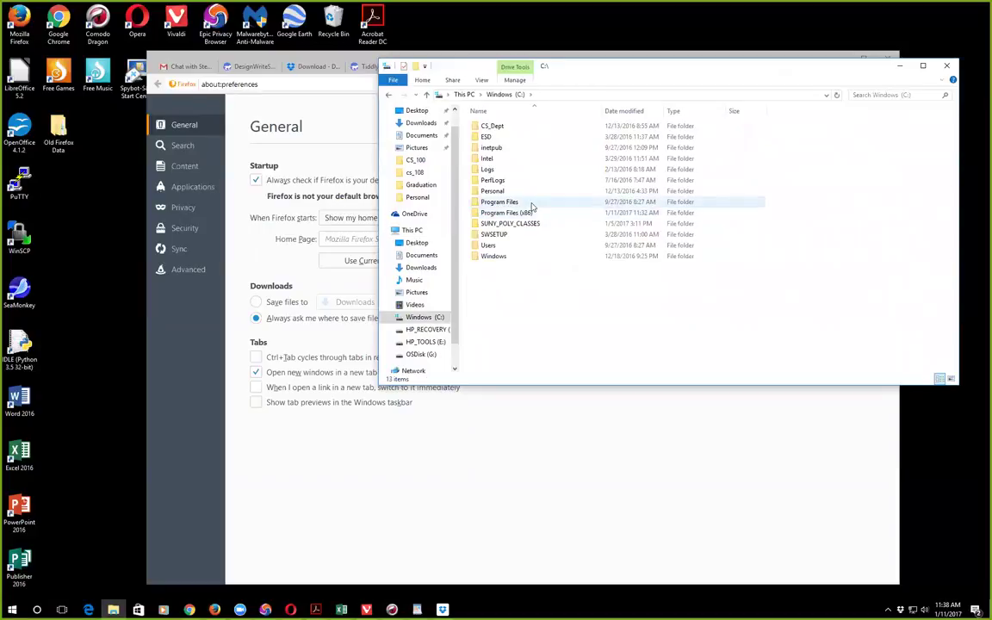
left_click(531, 203)
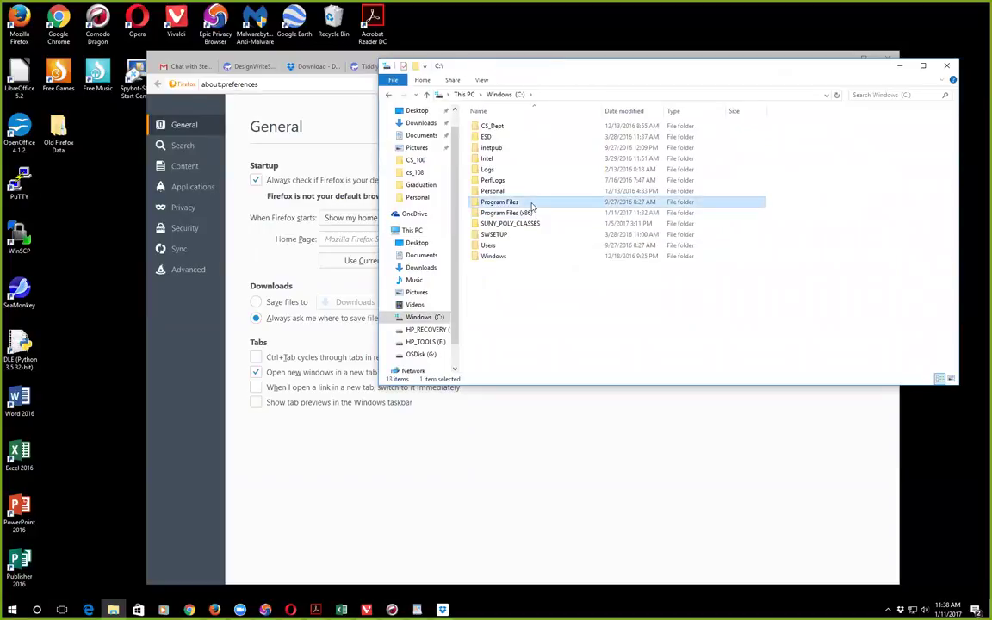
double_click(487, 204)
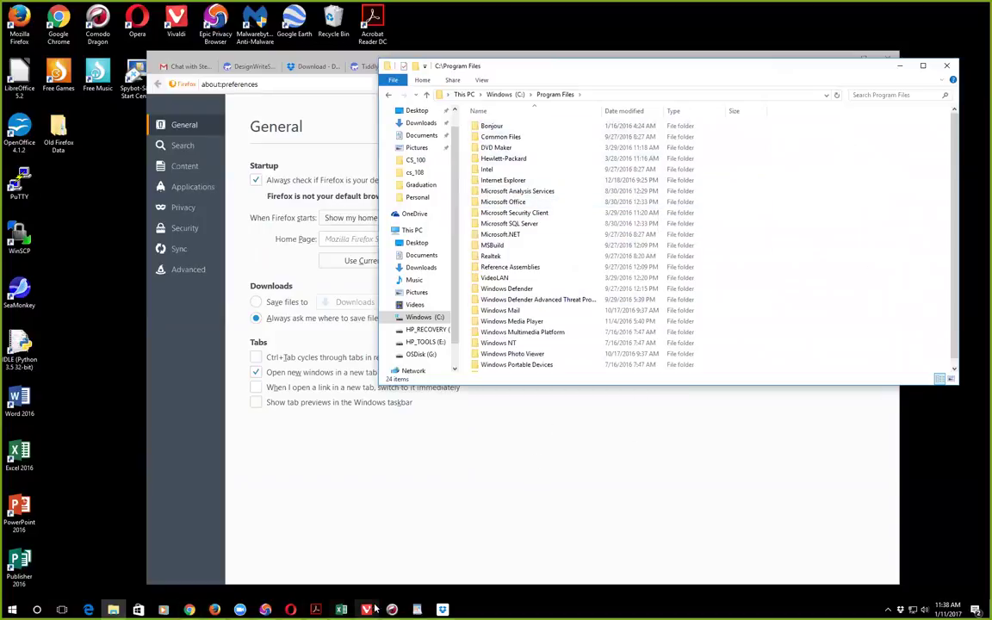
Step: Launch the Dropbox app and go through its welcome pages with Next and Finish
left_click(443, 609)
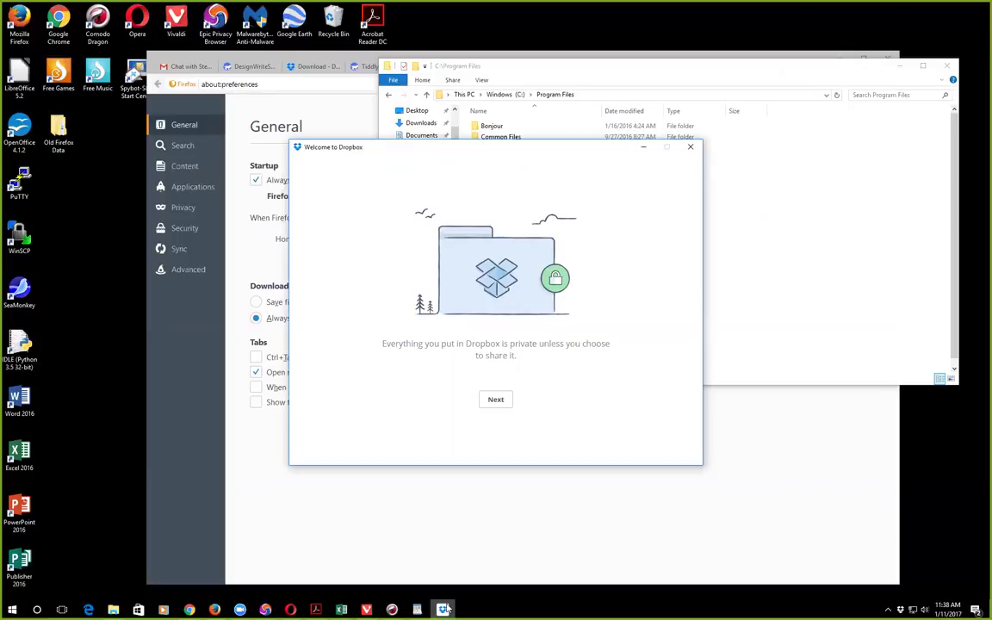
left_click(502, 401)
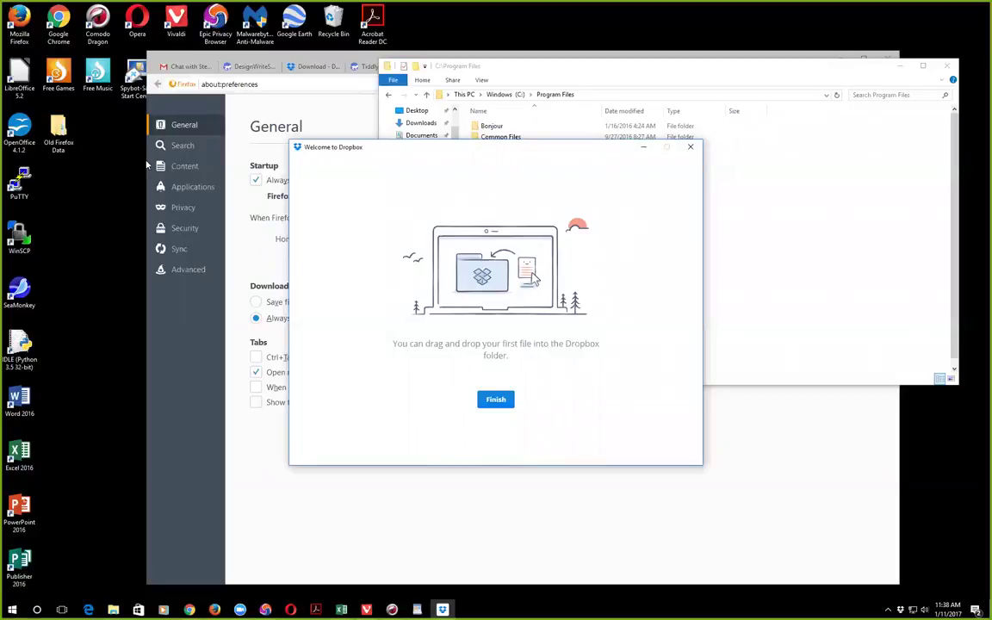
left_click(831, 59)
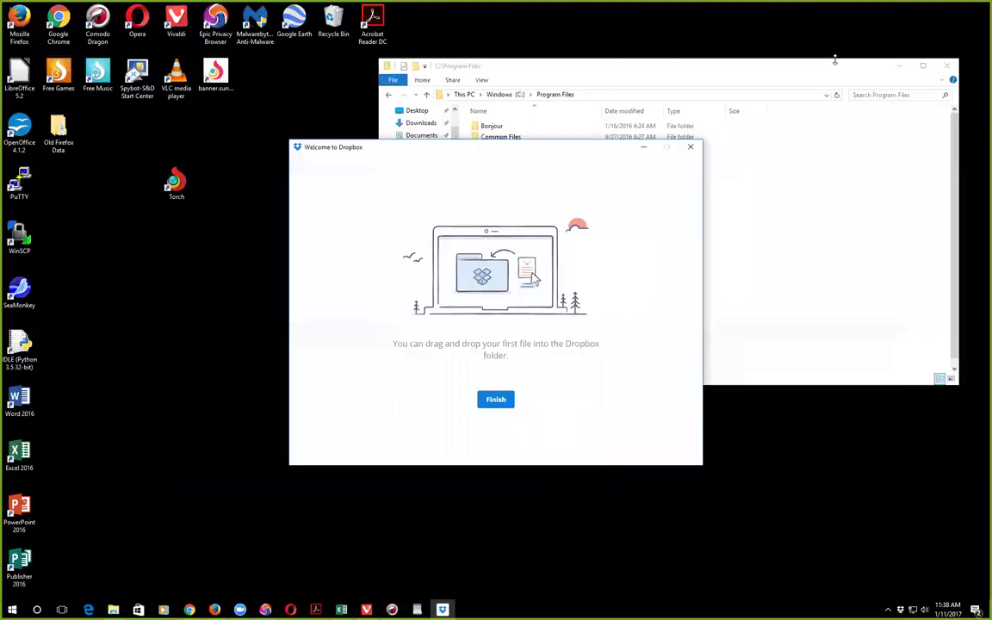
left_click(505, 411)
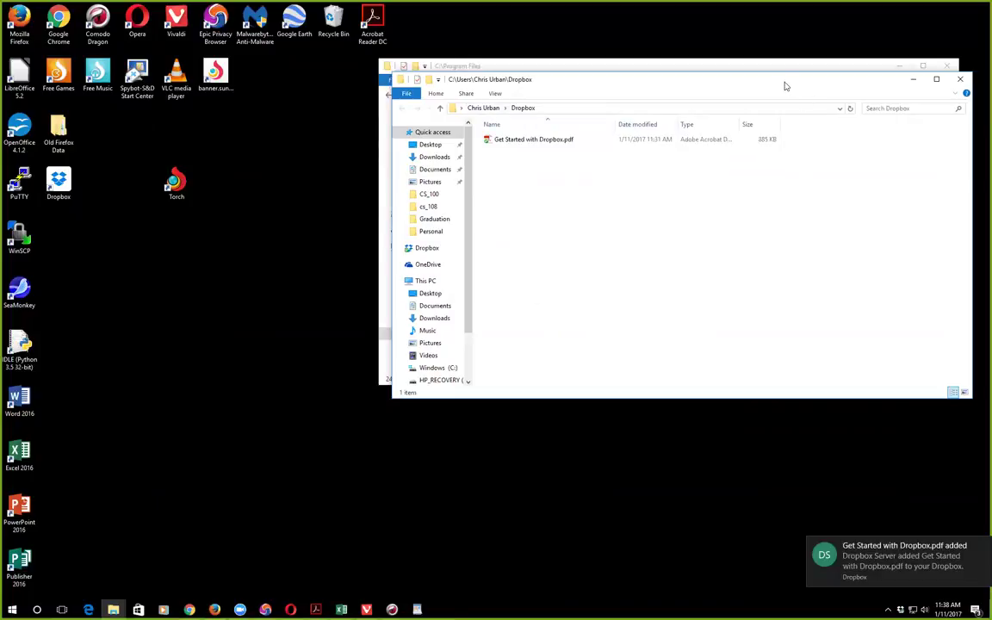
Step: Move the Dropbox folder window lower, return to Firefox, close Options and enter updog.co
left_click_drag(786, 87, 786, 193)
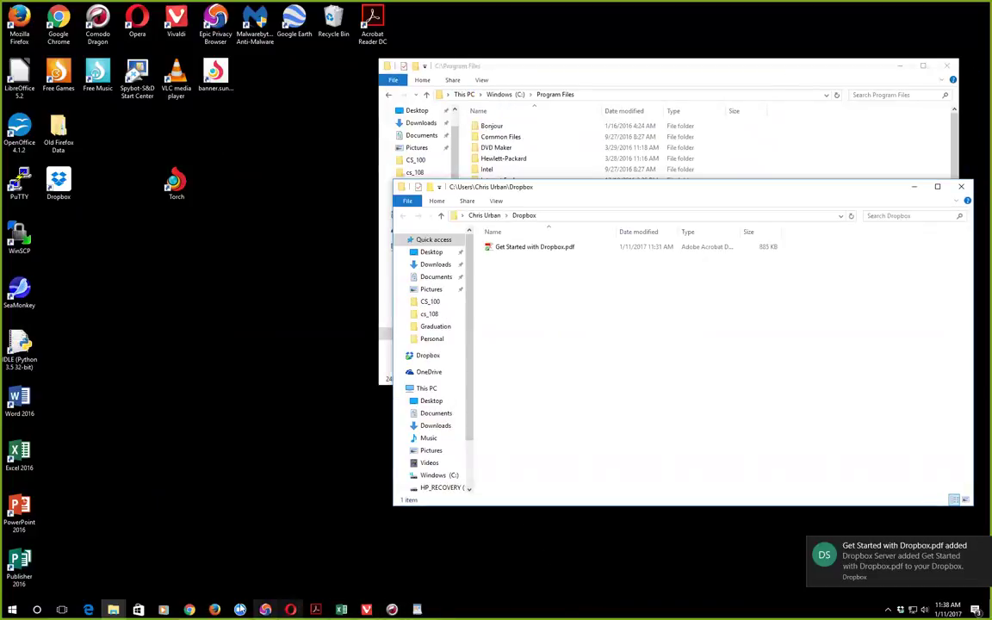
mouse_move(194, 609)
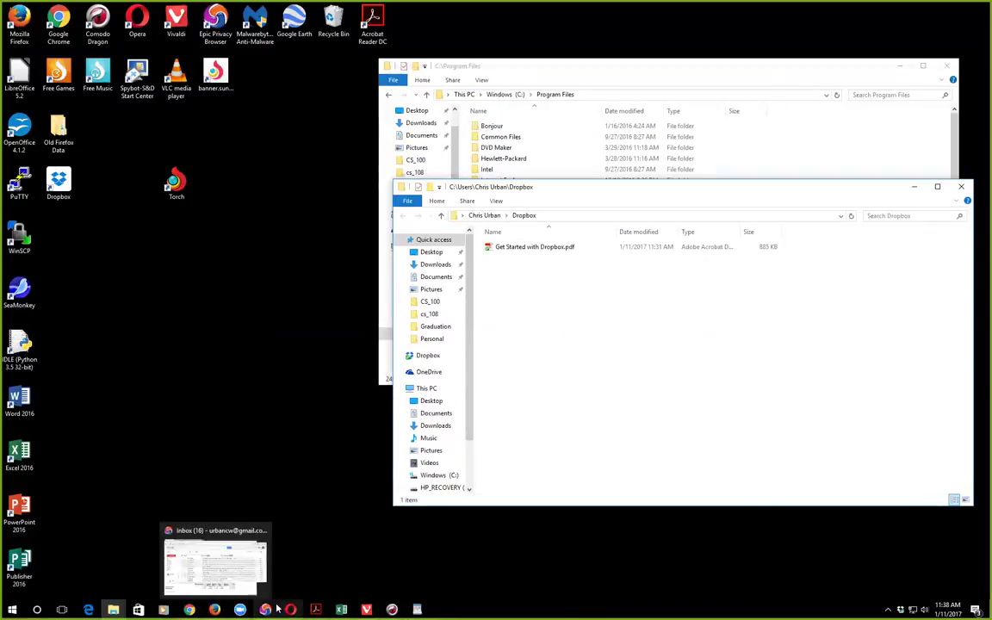
left_click(215, 609)
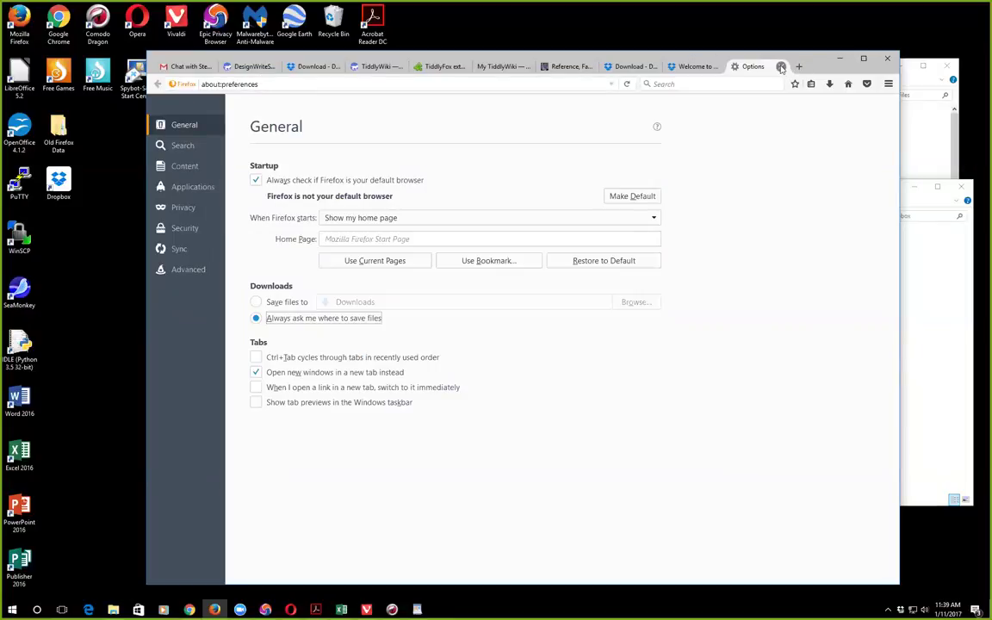
left_click(781, 66)
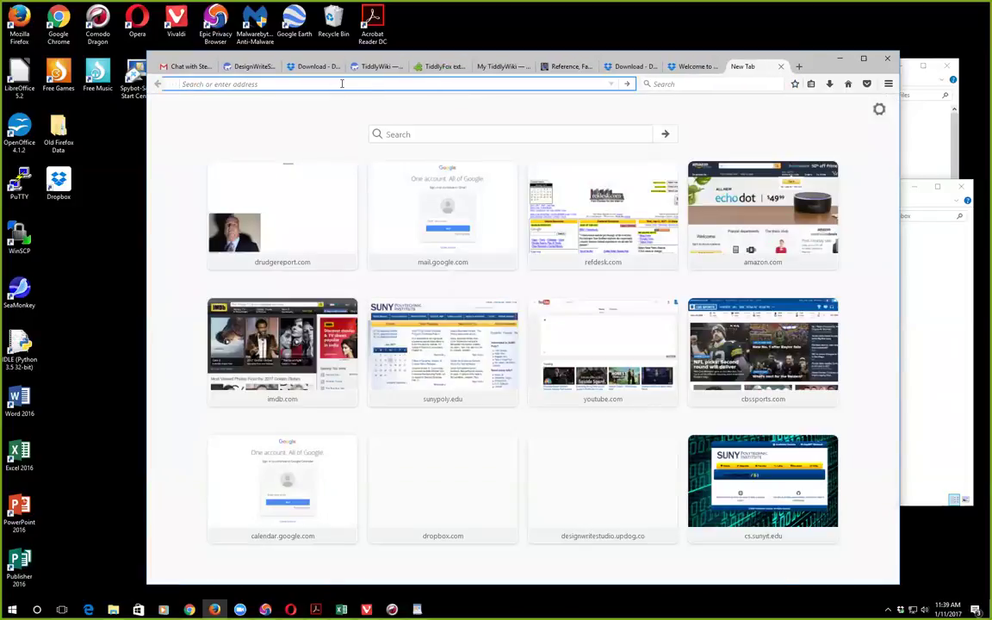
type("updog.co")
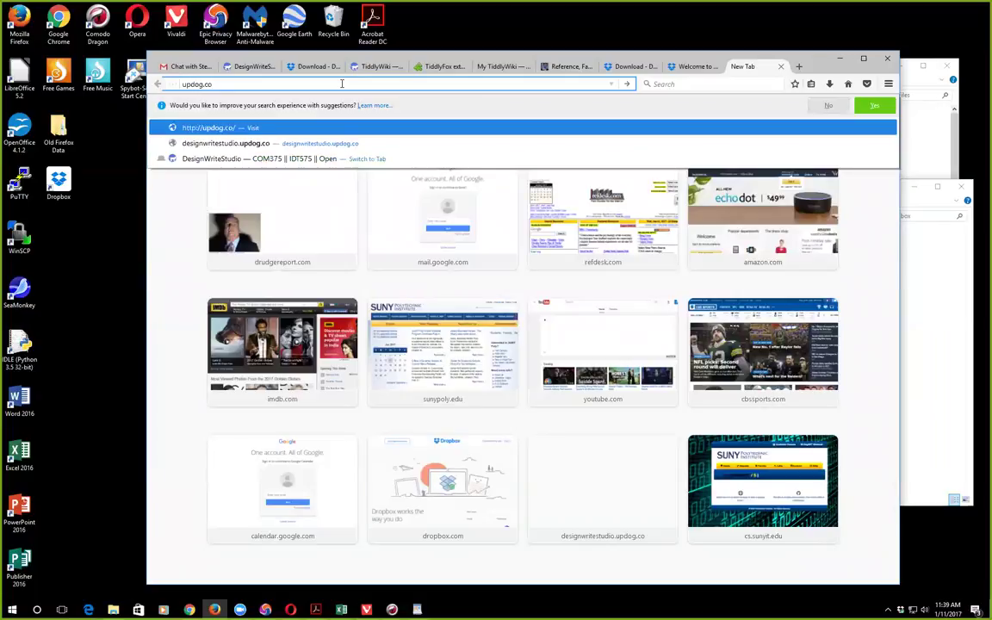
Step: Load updog.co, log in with Dropbox, and allow UpDog access to its app folder
key("Return")
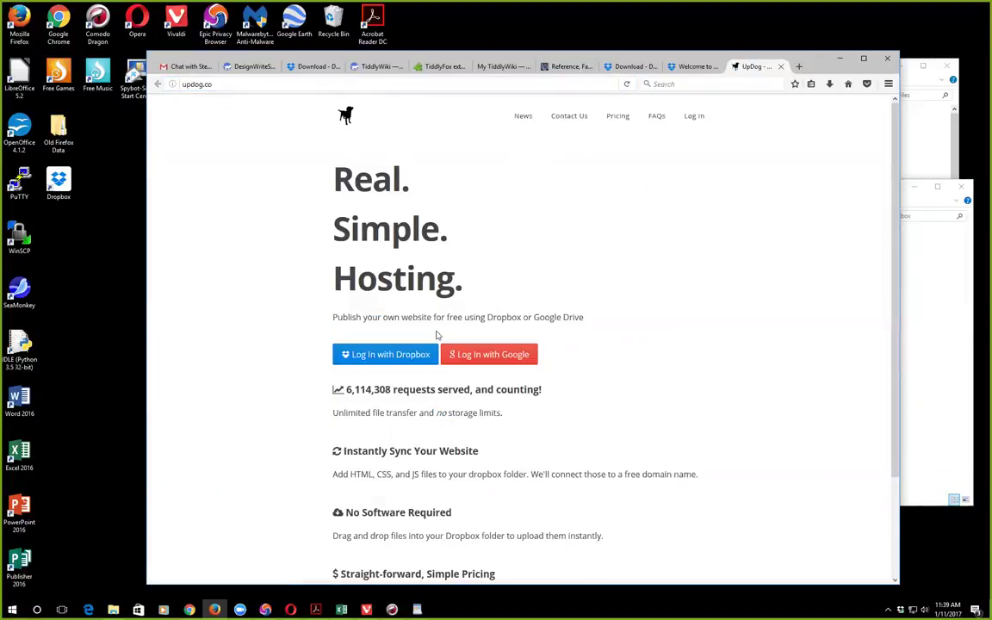
left_click(405, 357)
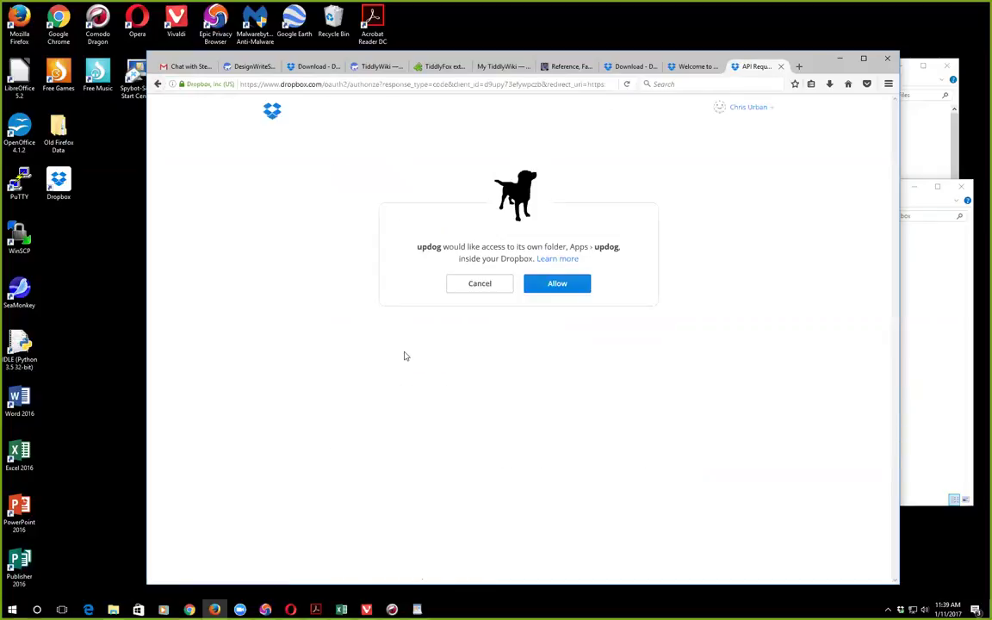
left_click(567, 284)
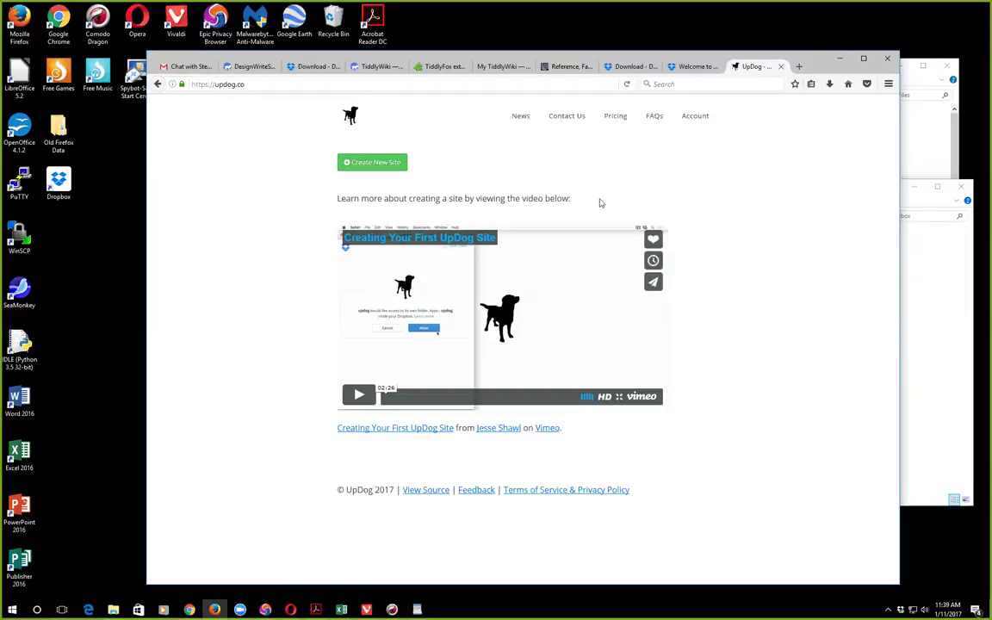
Step: Create and save a new UpDog site named 'urbanc-sunypoly'
left_click(379, 162)
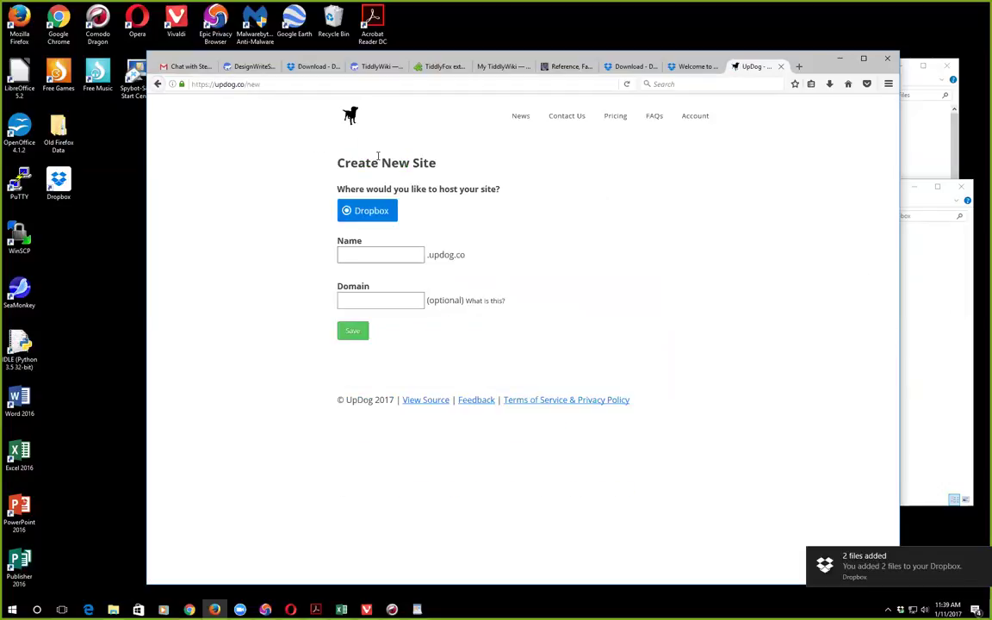
left_click(361, 256)
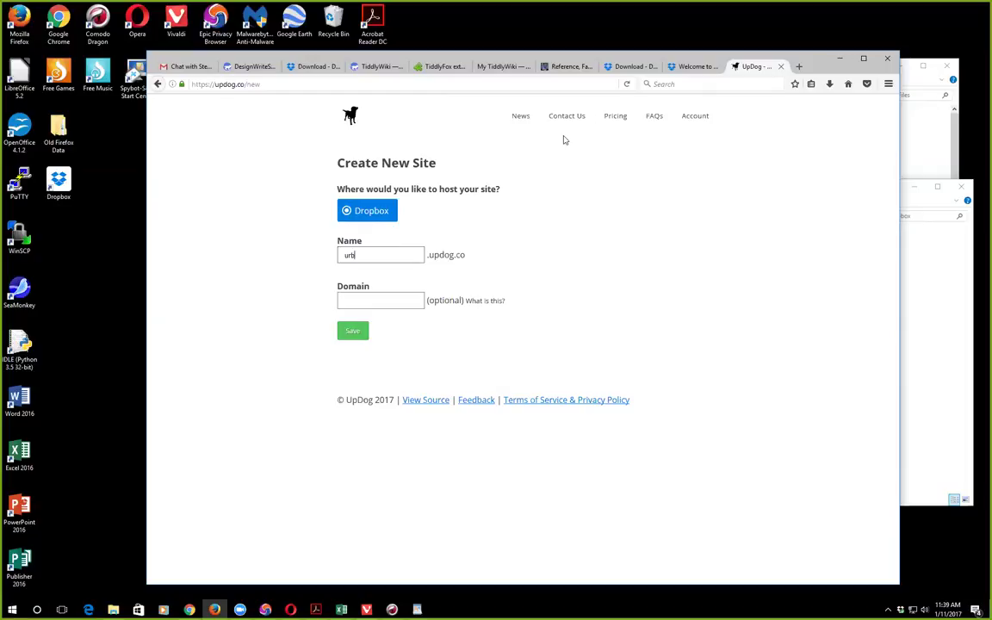
left_click(366, 255)
type("-")
left_click(349, 335)
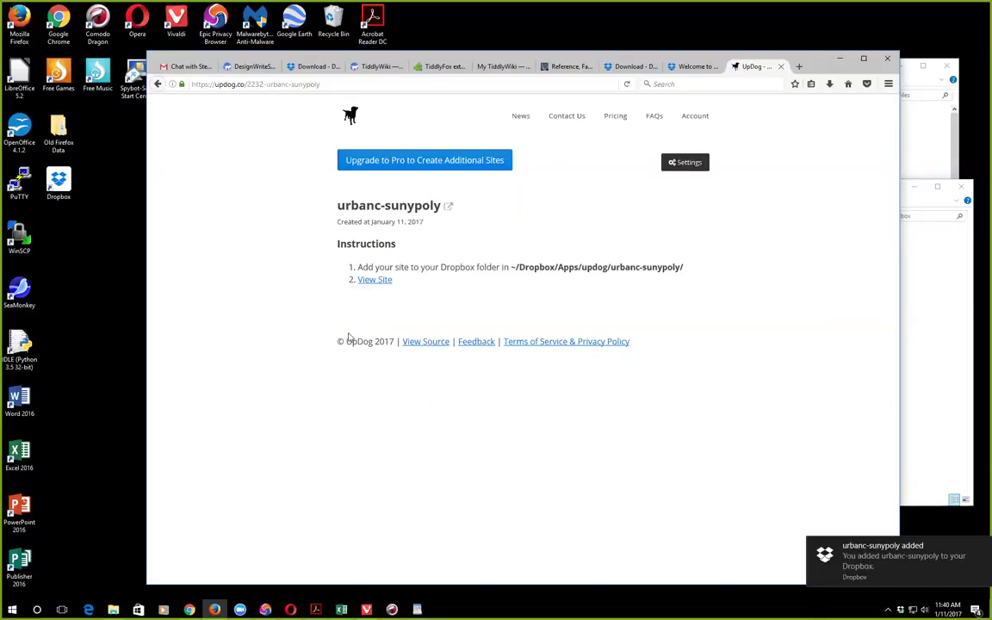
Step: View the live urbanc-sunypoly site, then select the Dropbox shortcut on the desktop
left_click(386, 283)
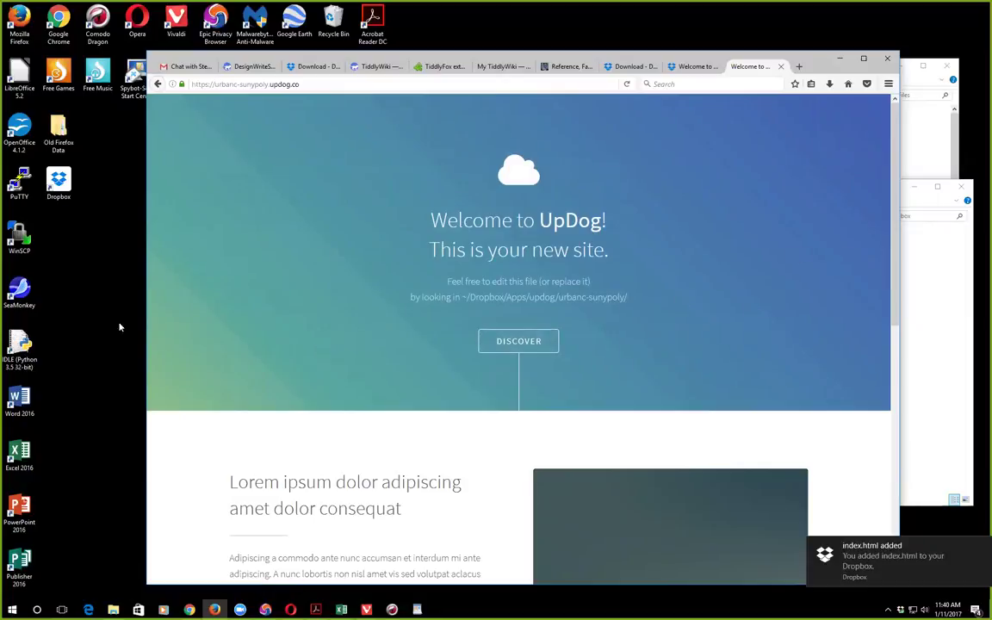
left_click(65, 179)
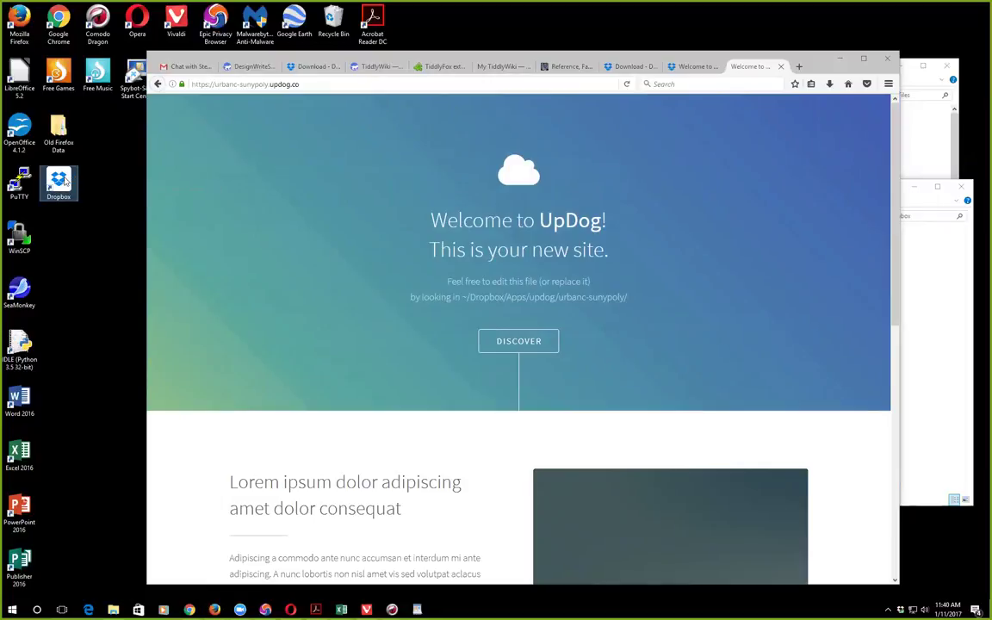
Step: Open the Dropbox folder and browse through Apps > updog into urbanc-sunypoly
double_click(64, 179)
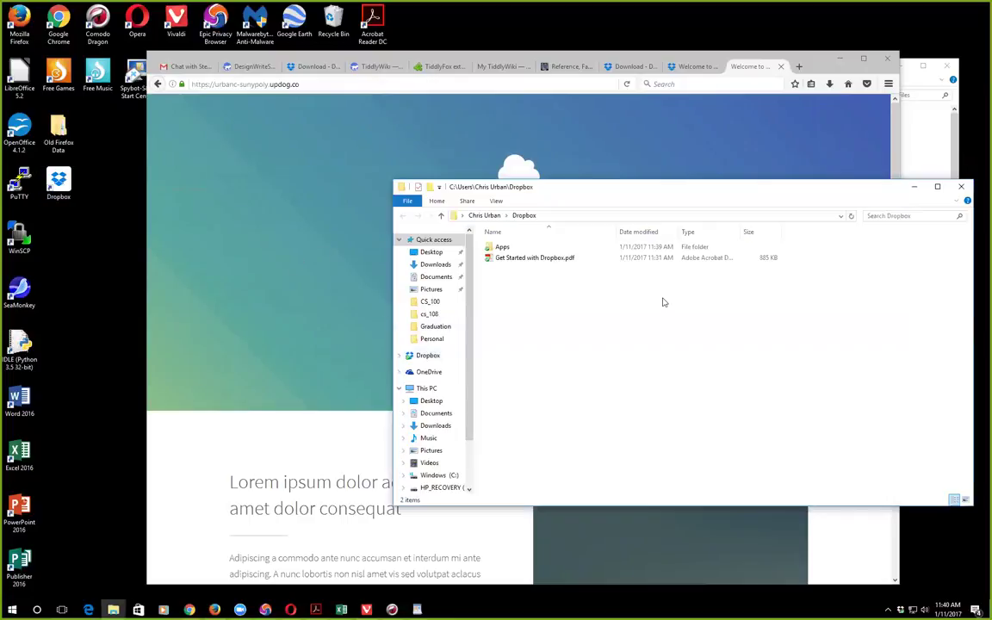
double_click(503, 248)
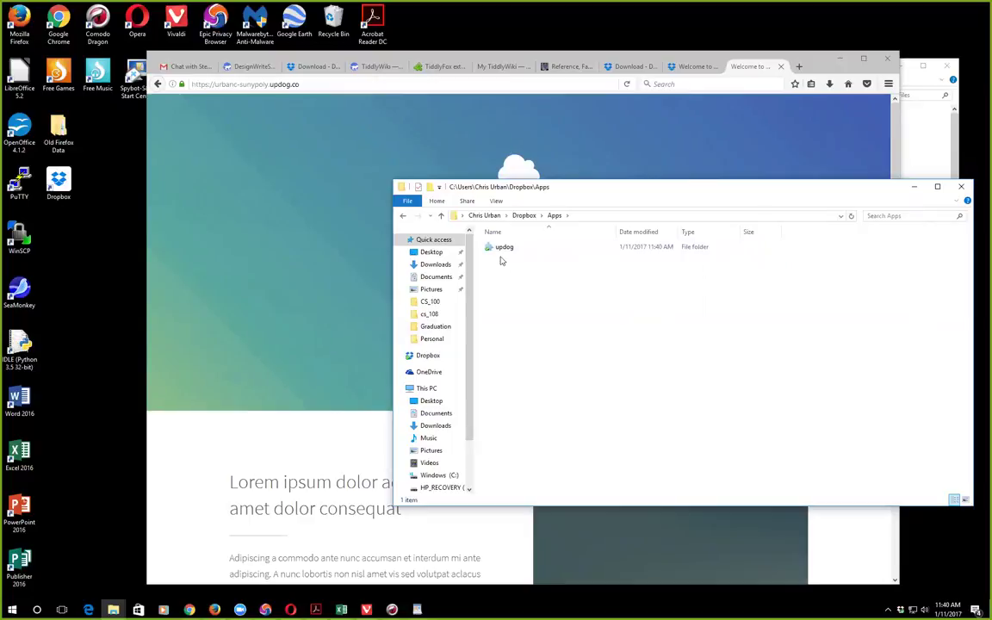
double_click(503, 248)
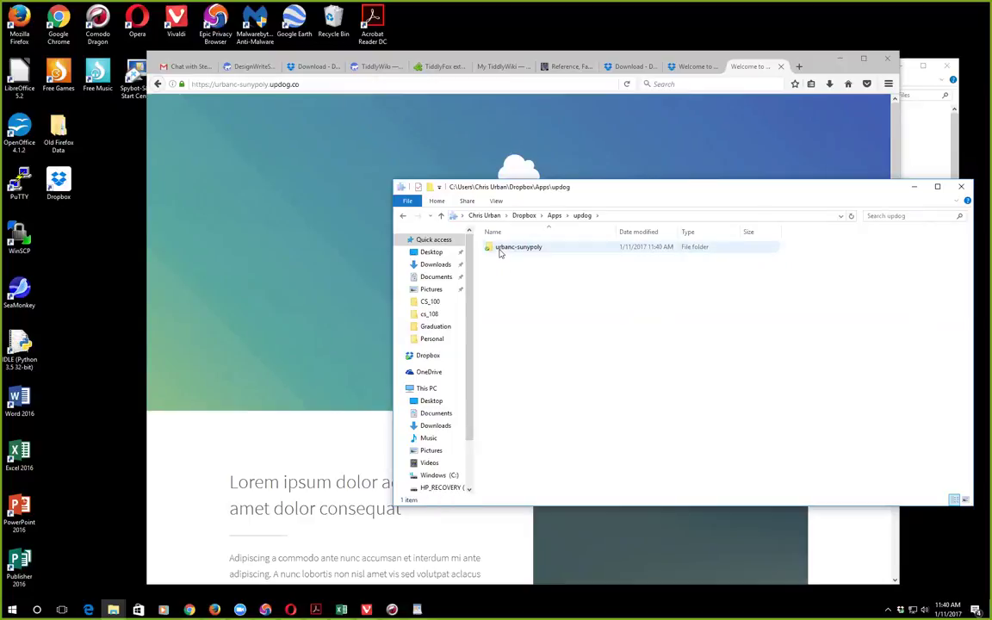
double_click(502, 250)
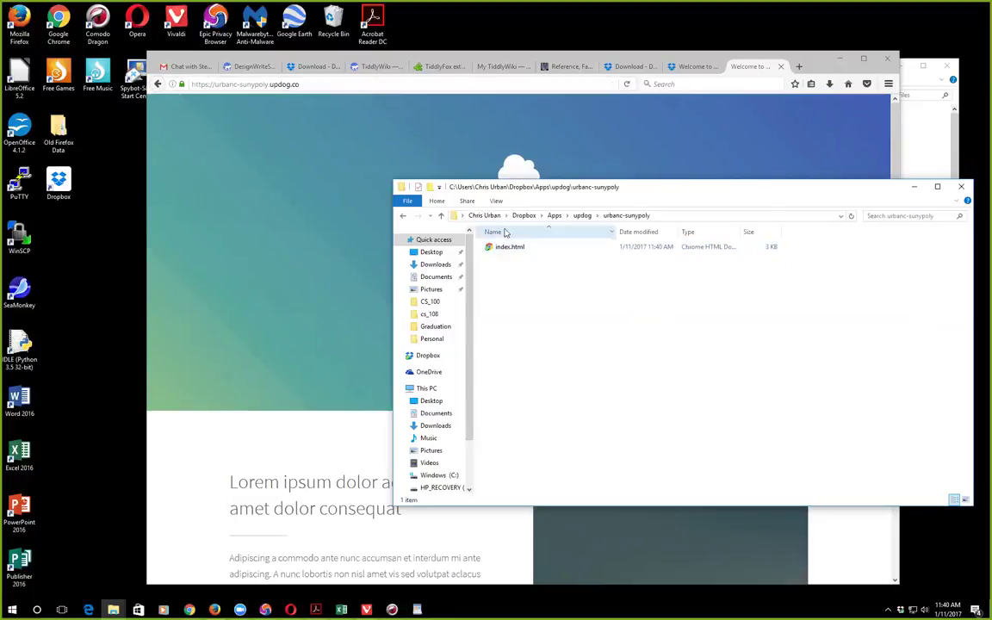
Step: Pin the urbanc-sunypoly folder as a quick link under Dropbox and open it from there
left_click(402, 216)
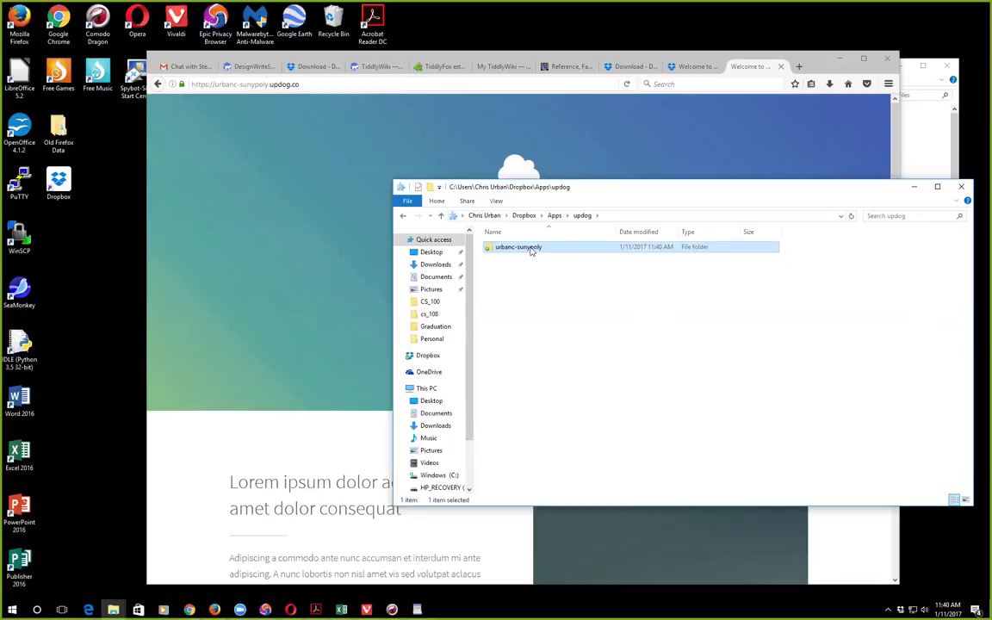
left_click_drag(532, 250, 428, 362)
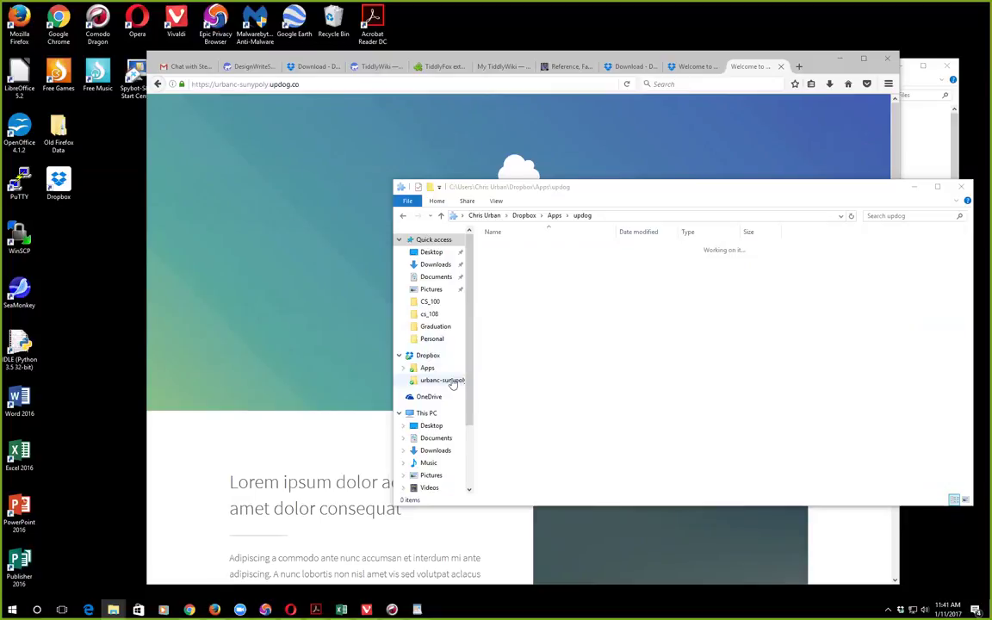
left_click(442, 380)
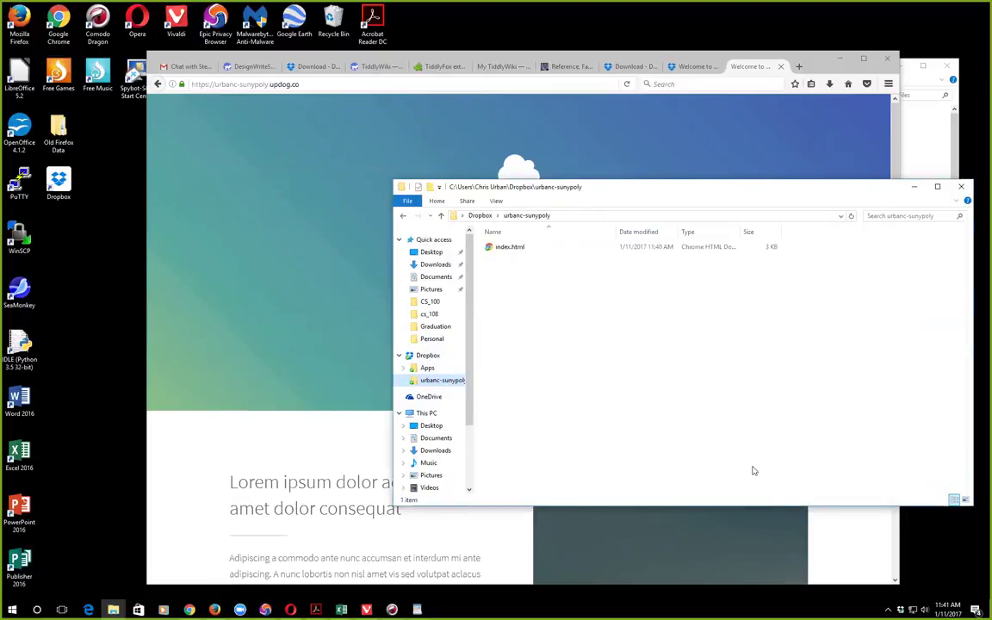
Step: Load tiddlywiki.com in Firefox
left_click(521, 84)
type("tiddl")
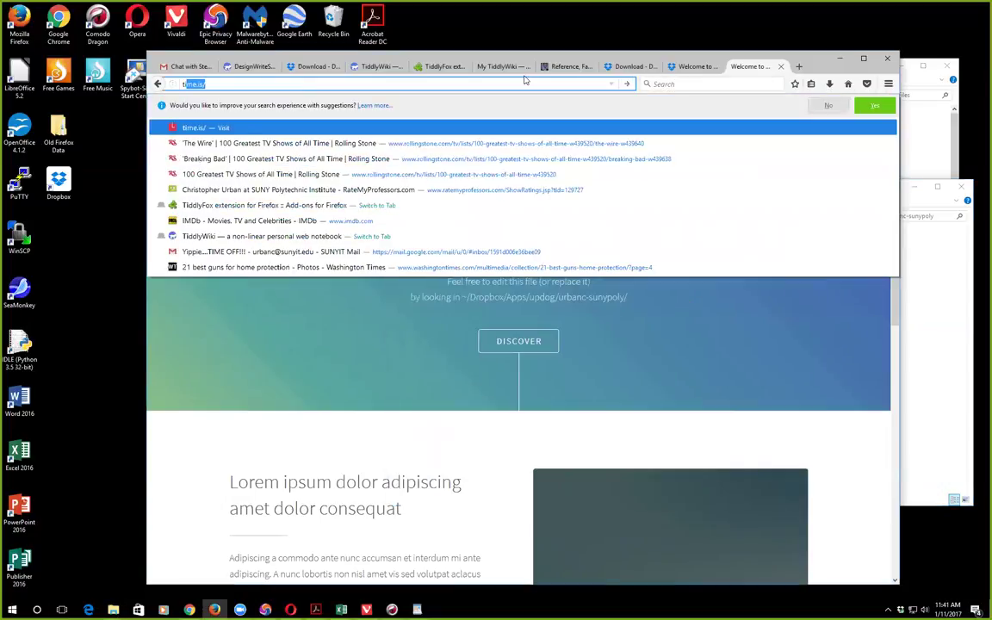
type("yw")
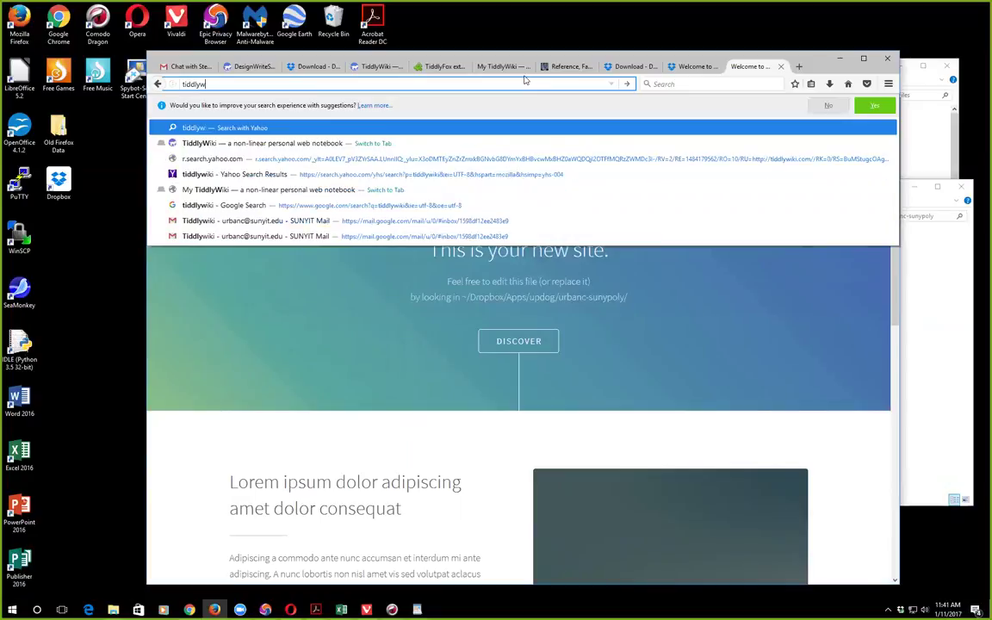
type("iki.com")
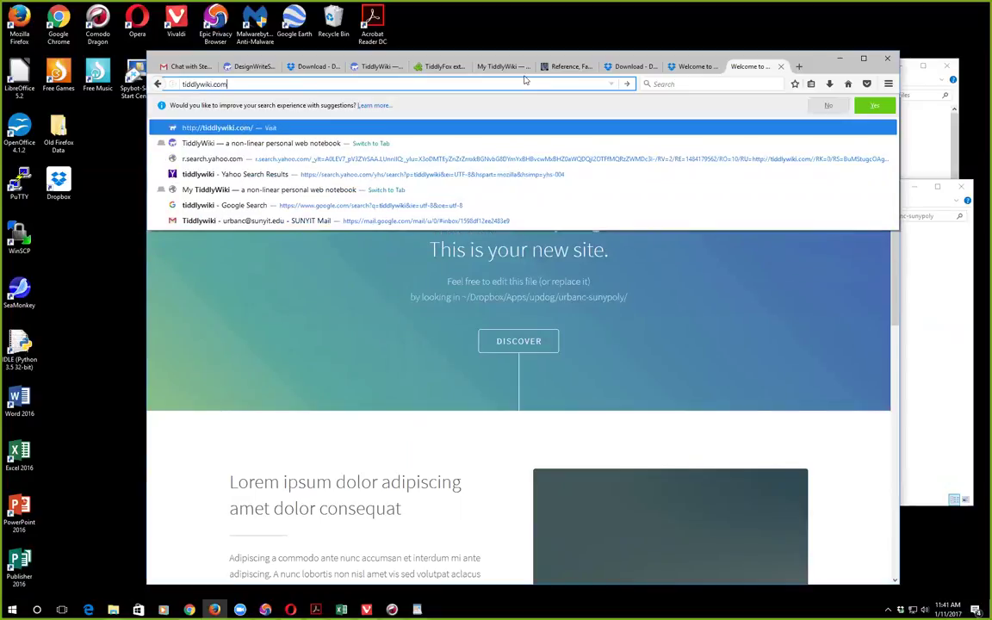
key("Return")
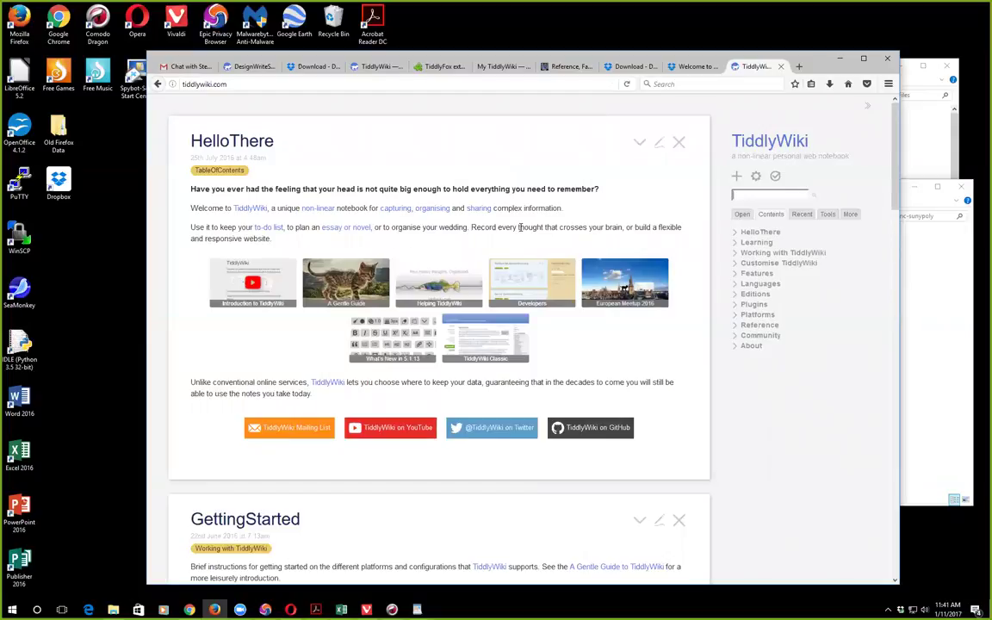
Step: Download Empty TiddlyWiki, open it in Firefox, and decline TiddlyFox saving
scroll(372, 342, "down", 6)
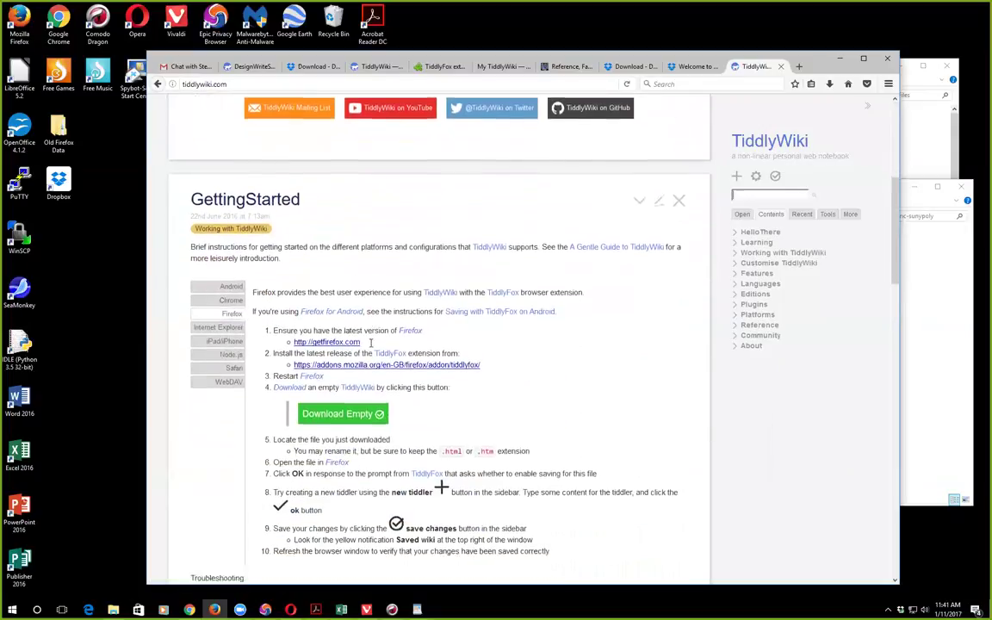
scroll(371, 342, "down", 2)
left_click(356, 326)
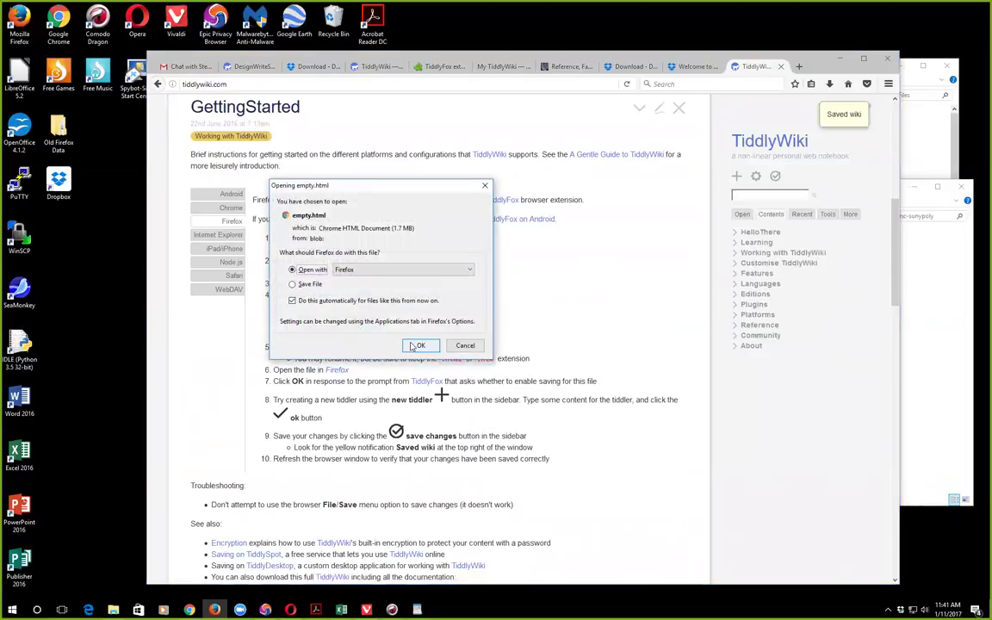
left_click(416, 345)
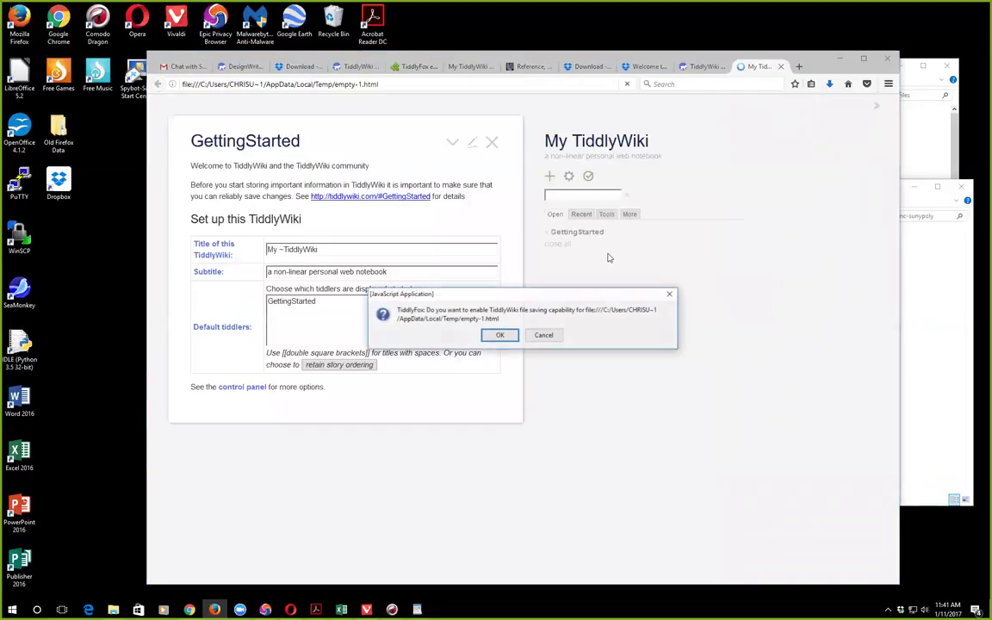
left_click(545, 339)
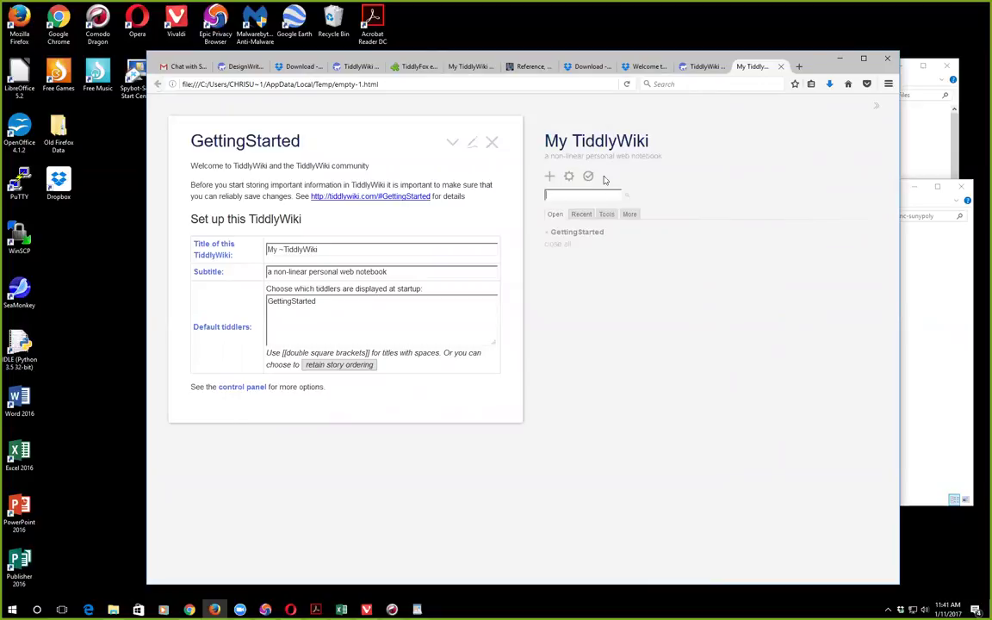
Step: Close the temporary wiki tab and download the empty TiddlyWiki again, choosing Save File
left_click(781, 66)
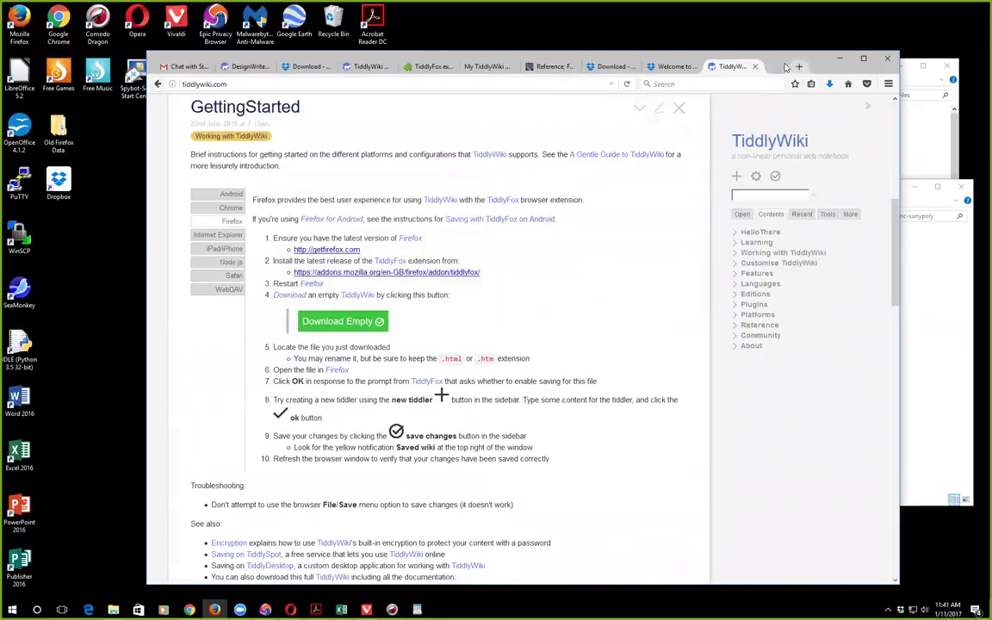
left_click(352, 324)
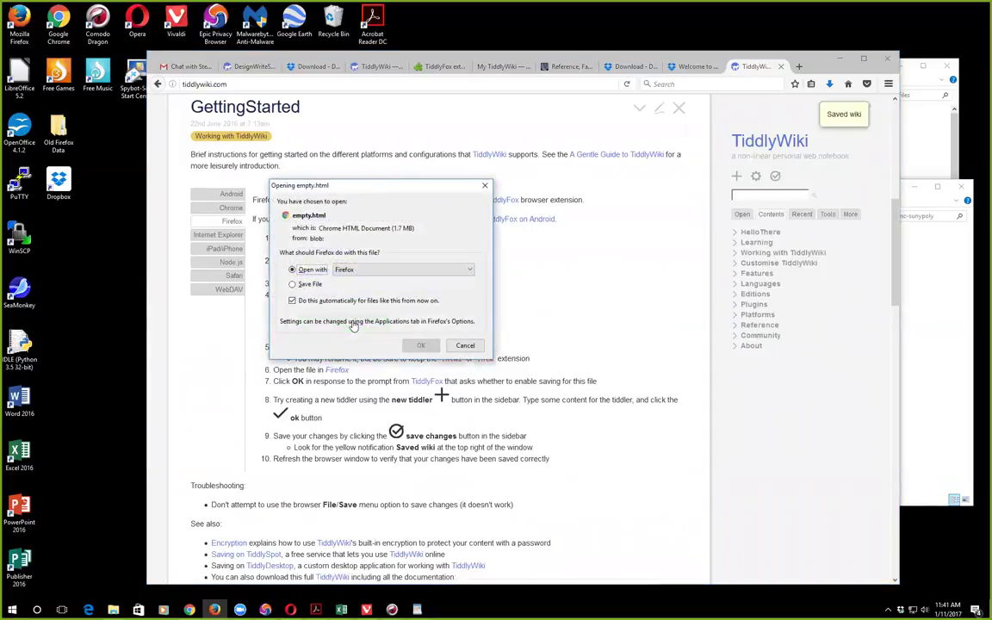
left_click(293, 284)
left_click(421, 346)
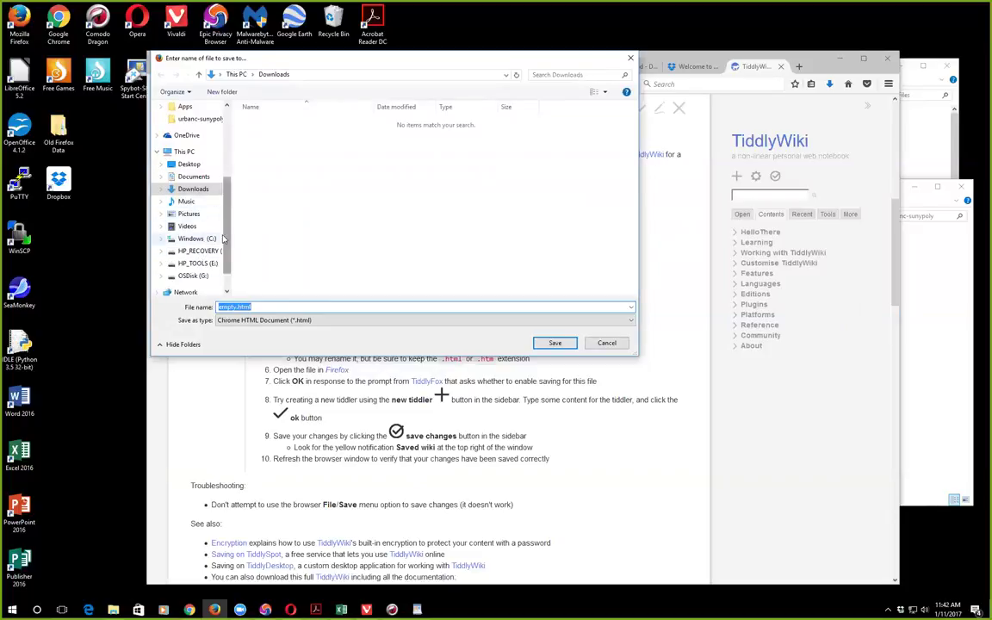
Step: Target the Dropbox urbanc-sunypoly folder and rename empty.html to myfirst.html
left_click_drag(228, 224, 234, 140)
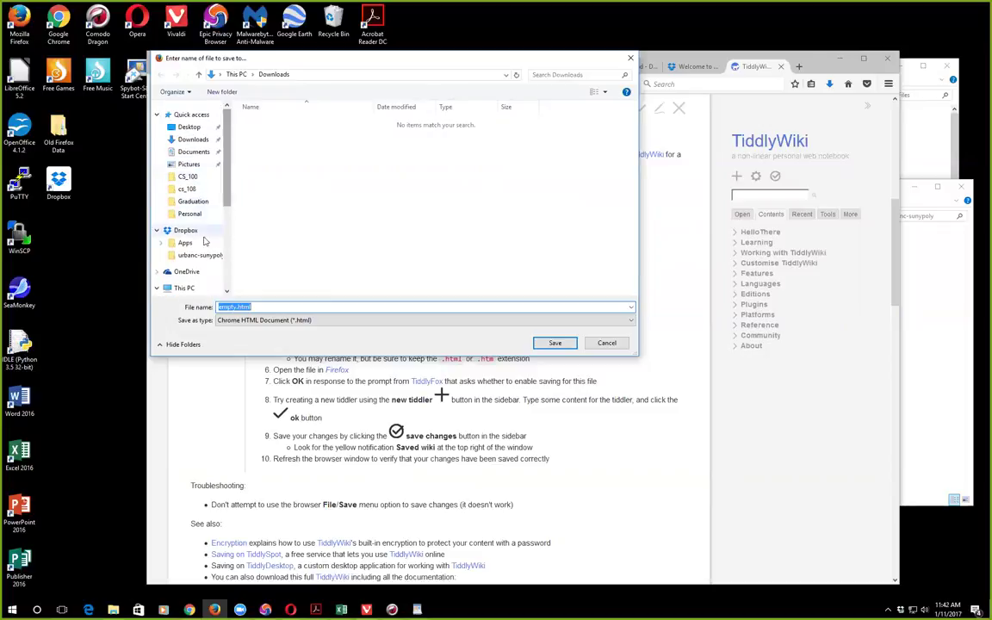
left_click(202, 256)
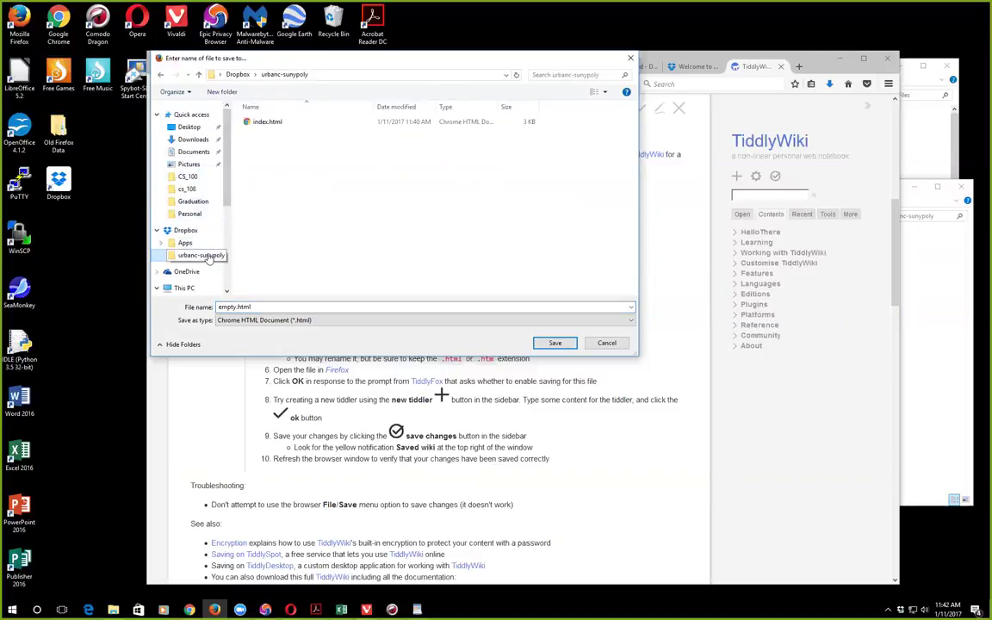
left_click(236, 320)
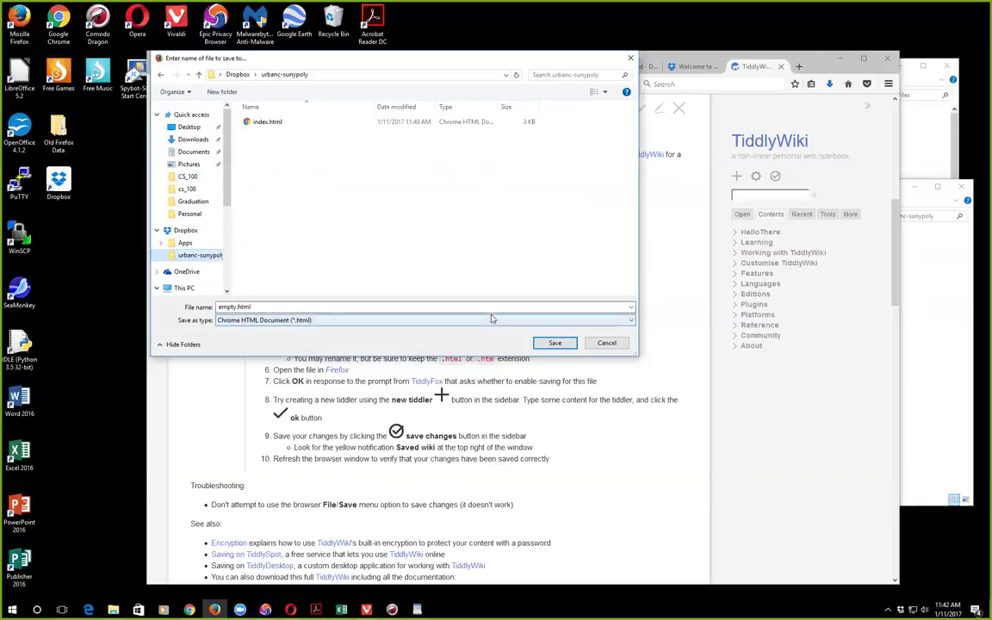
double_click(236, 307)
left_click(236, 308)
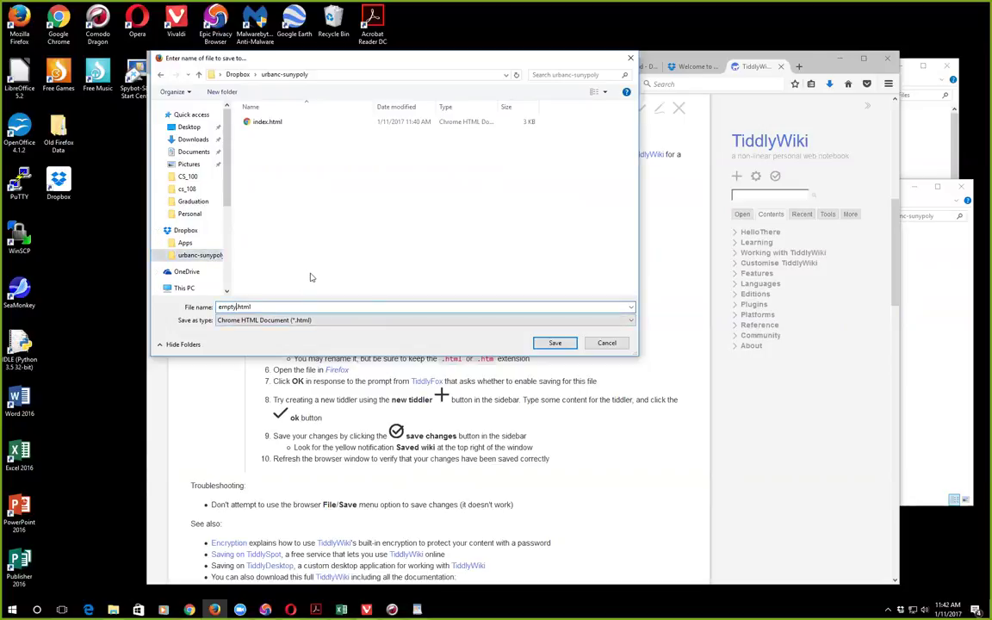
key("BackSpace")
key("BackSpace")
key("BackSpace")
key("BackSpace")
key("BackSpace")
type("myfile")
type("rs")
type("t")
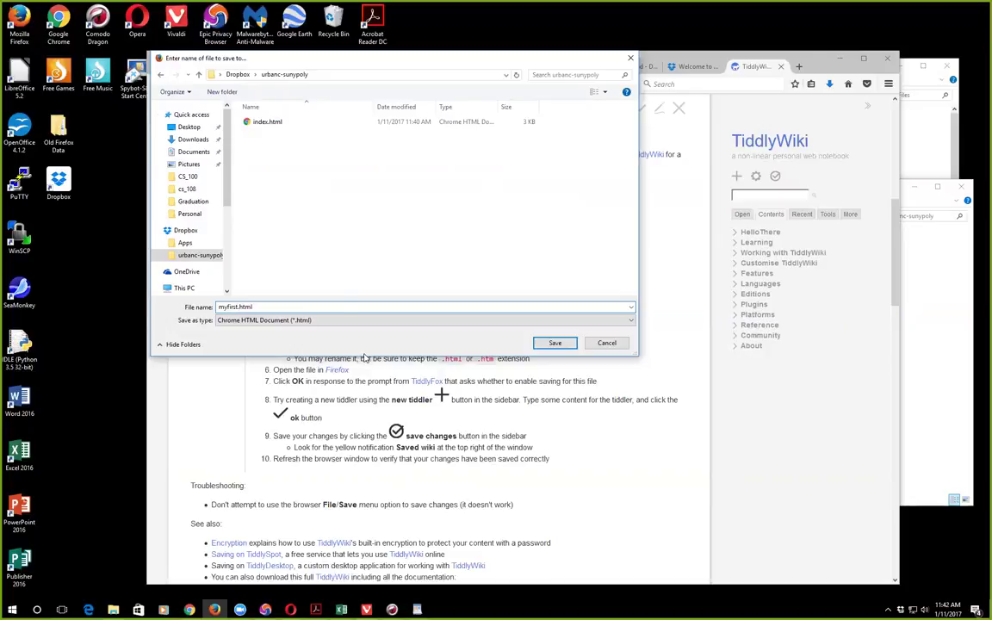